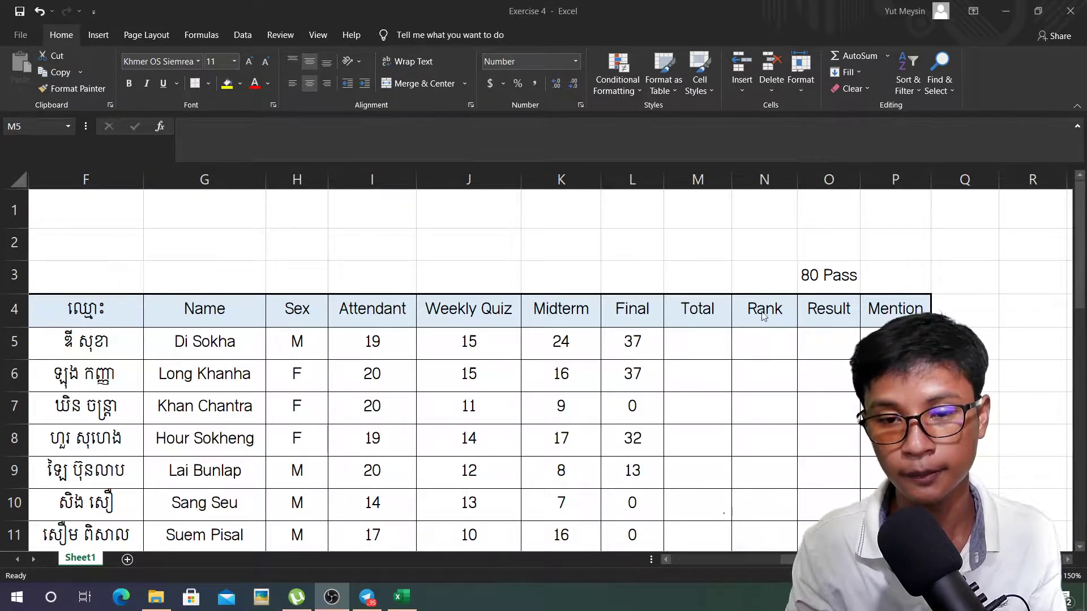
Look over the score table's rows and its Total, Rank and Result headings
scroll(796, 337, "down", 4)
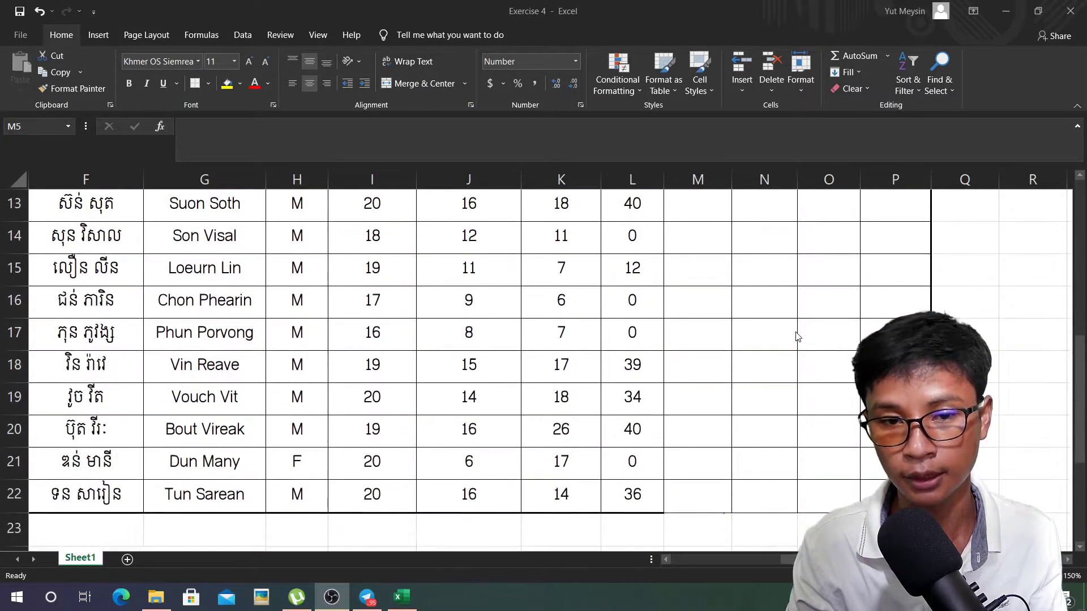
scroll(797, 337, "up", 3)
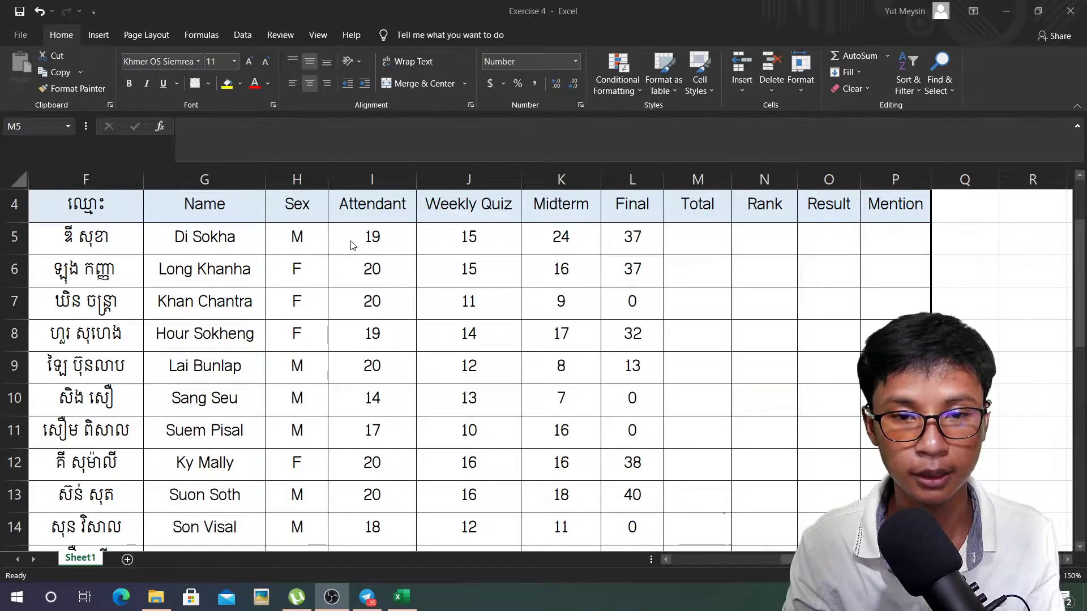
key("alt+Tab")
left_click(696, 204)
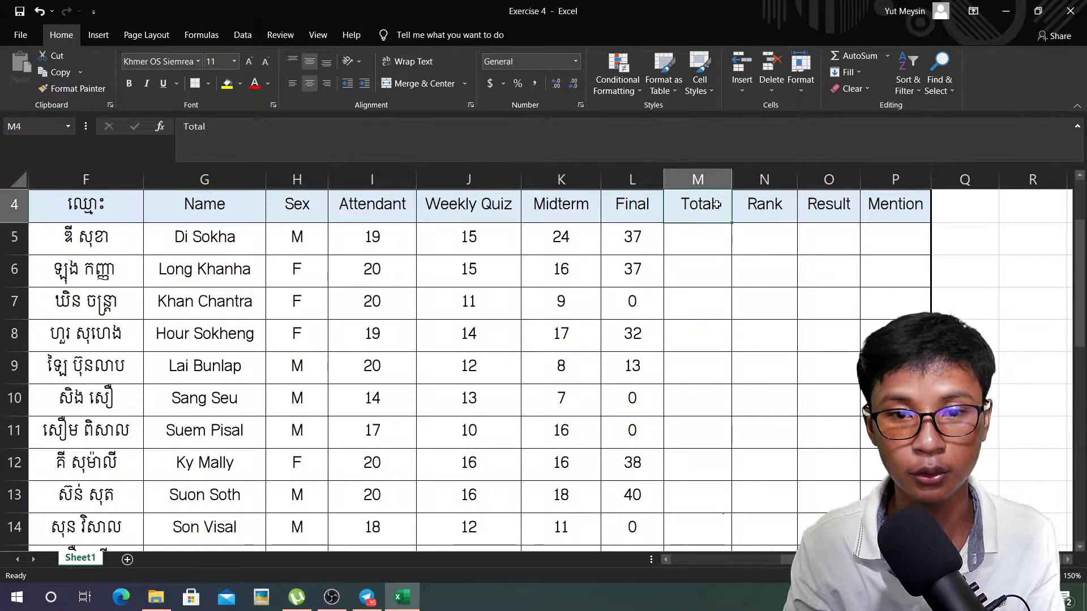
left_click(764, 205)
left_click(833, 203)
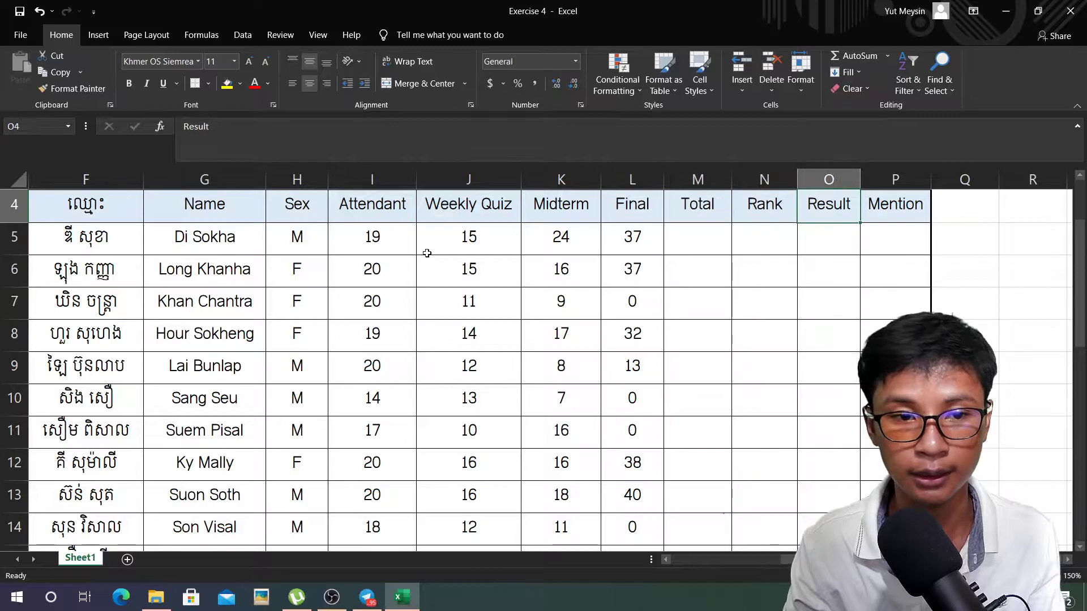
left_click(707, 208)
Sum the first student's Attendant to Final scores (I5:L5) into Total cell M5 and fill the formula down the column
left_click_drag(382, 227, 645, 235)
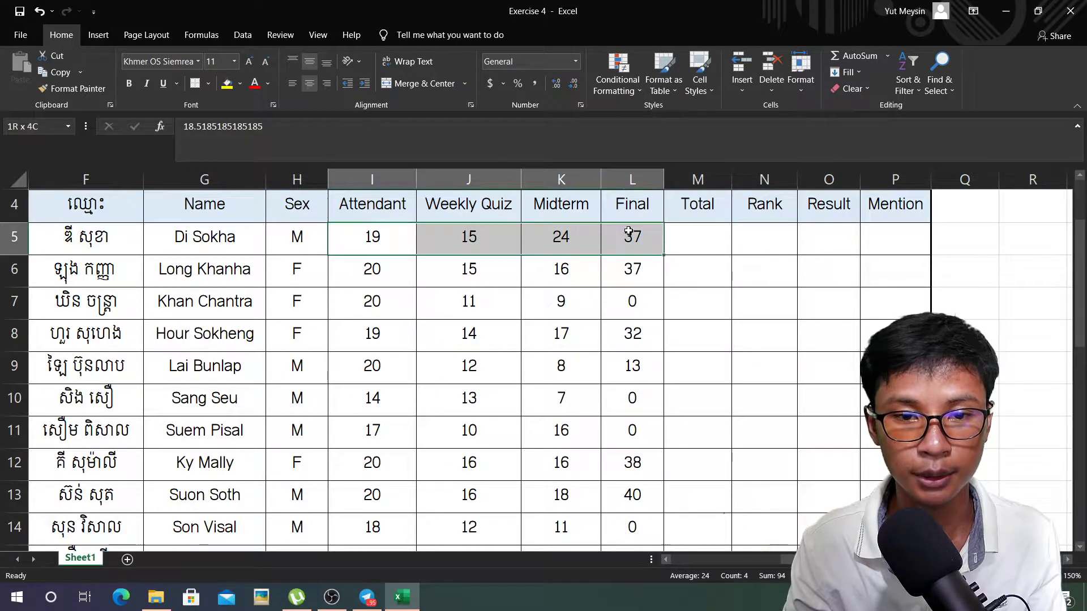
left_click(852, 57)
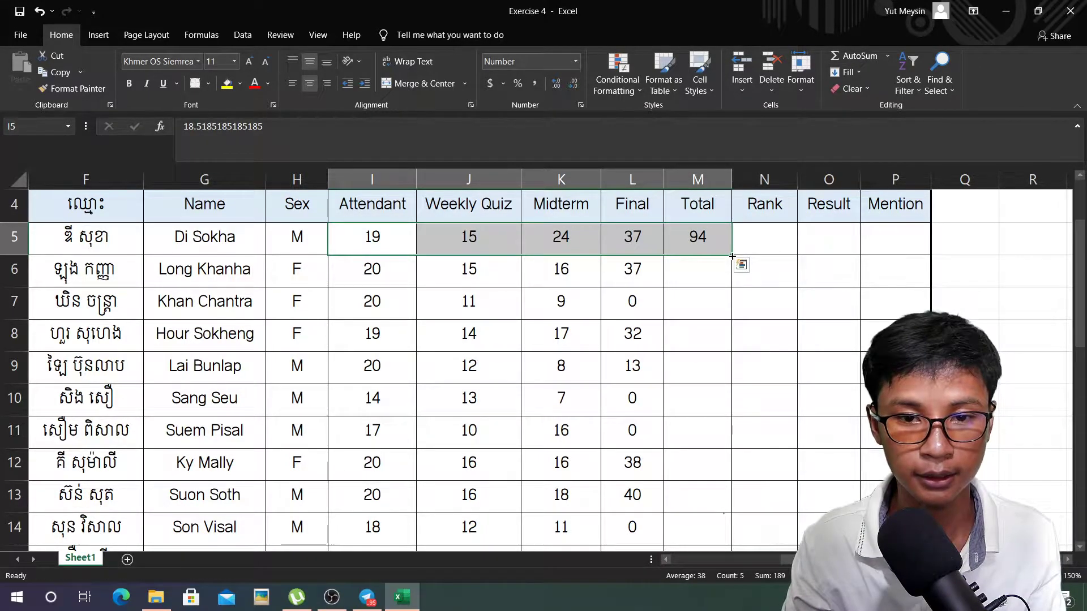
left_click(695, 242)
double_click(732, 255)
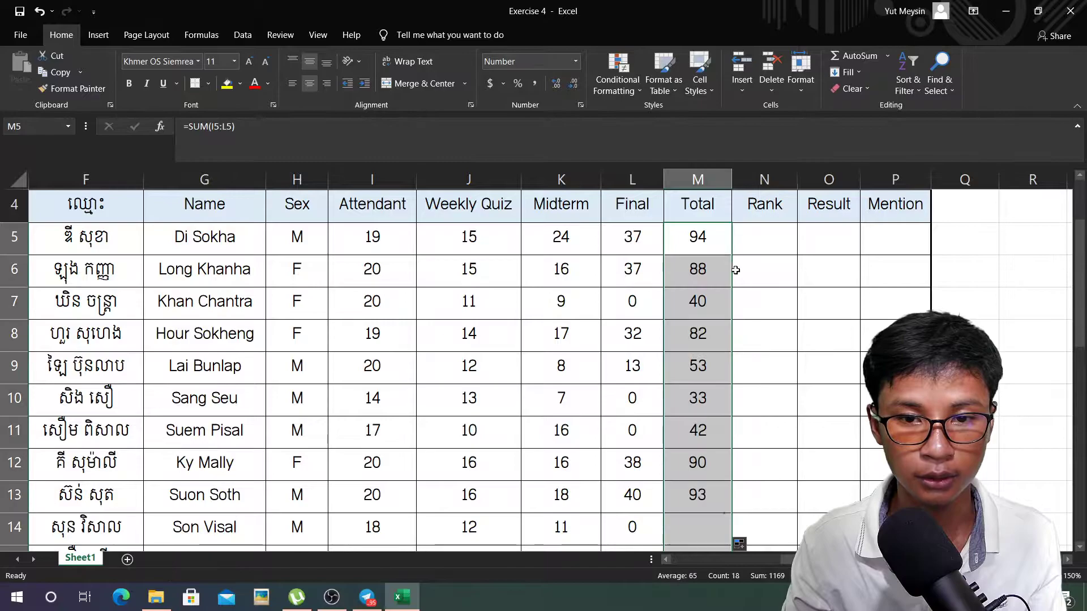
Start a RANK formula in the first Rank cell N5, using total M5 as the number to rank
left_click(768, 246)
type("ឲ")
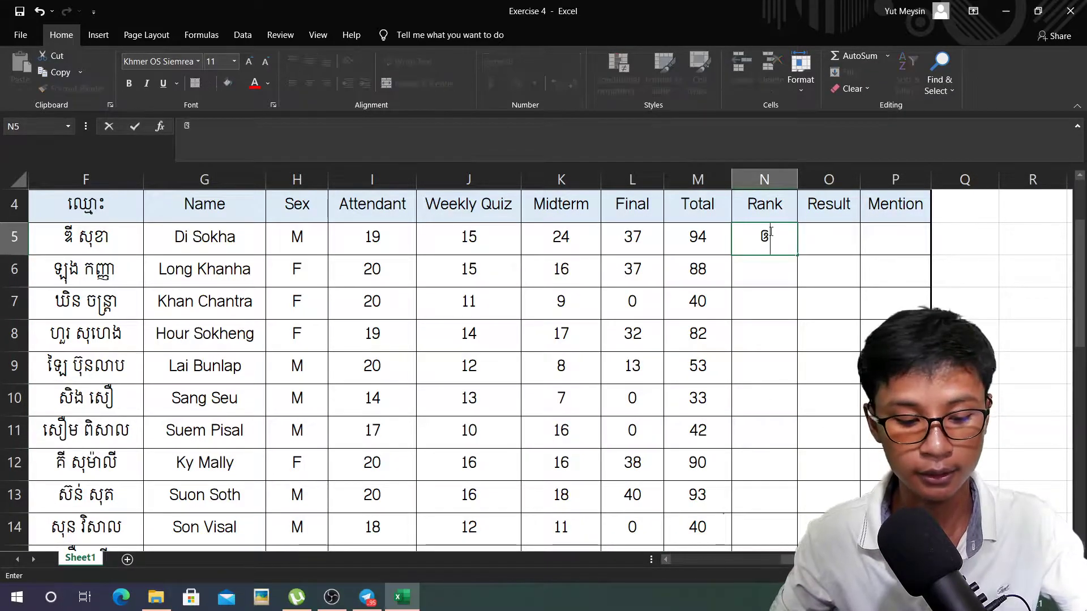
key("BackSpace")
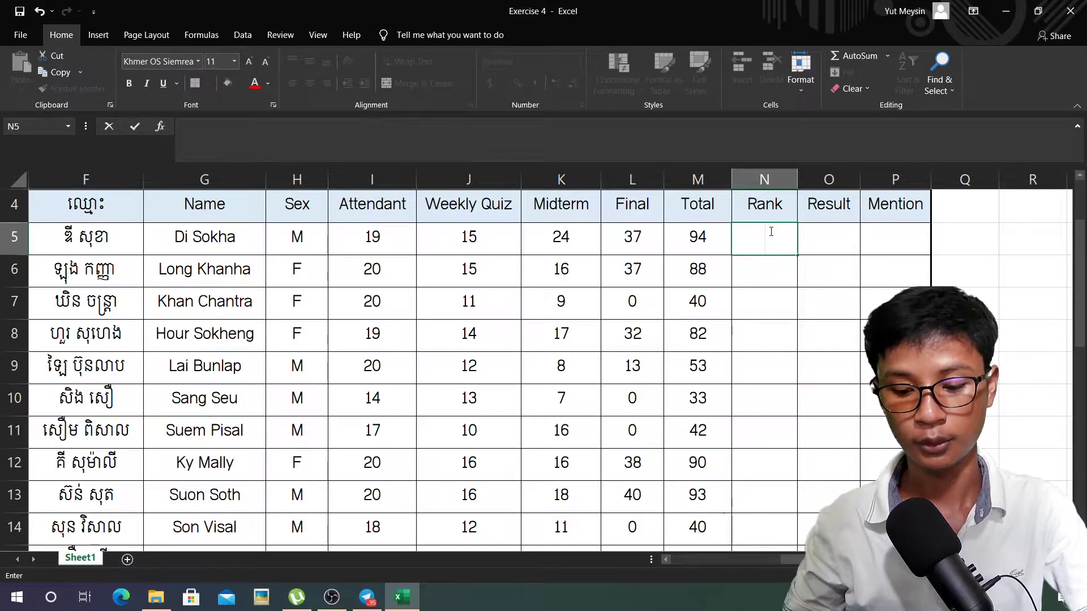
type("ឲ")
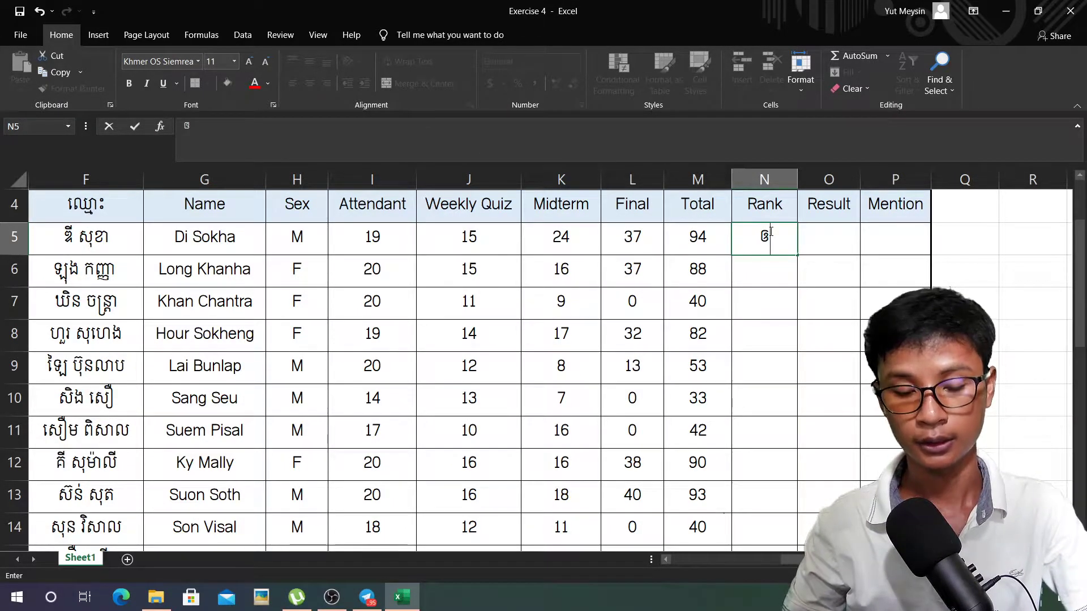
key("BackSpace")
type("=rank")
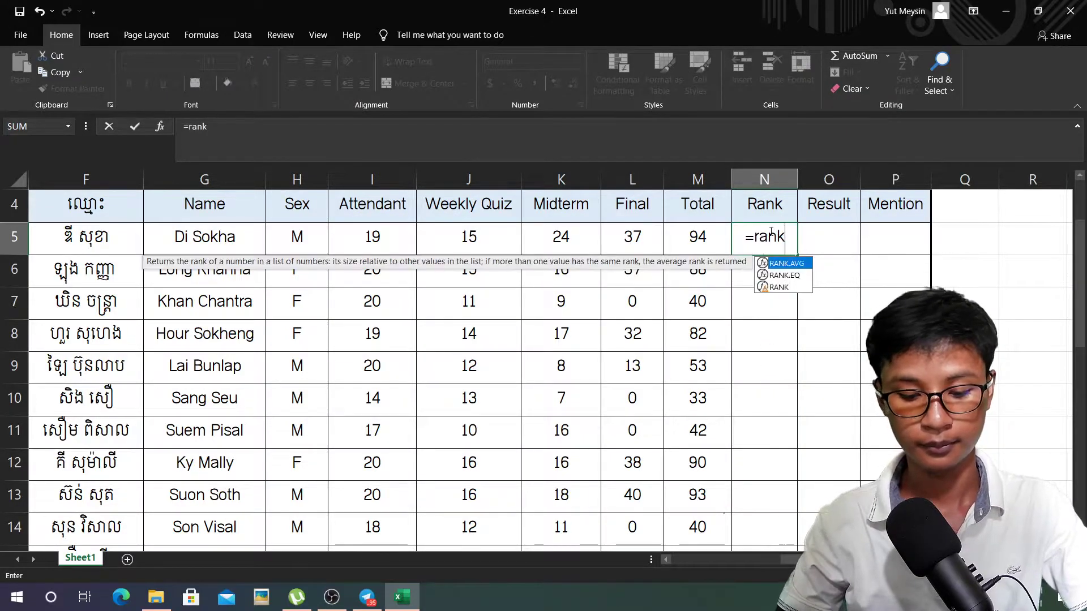
type("(")
left_click(710, 246)
type(",")
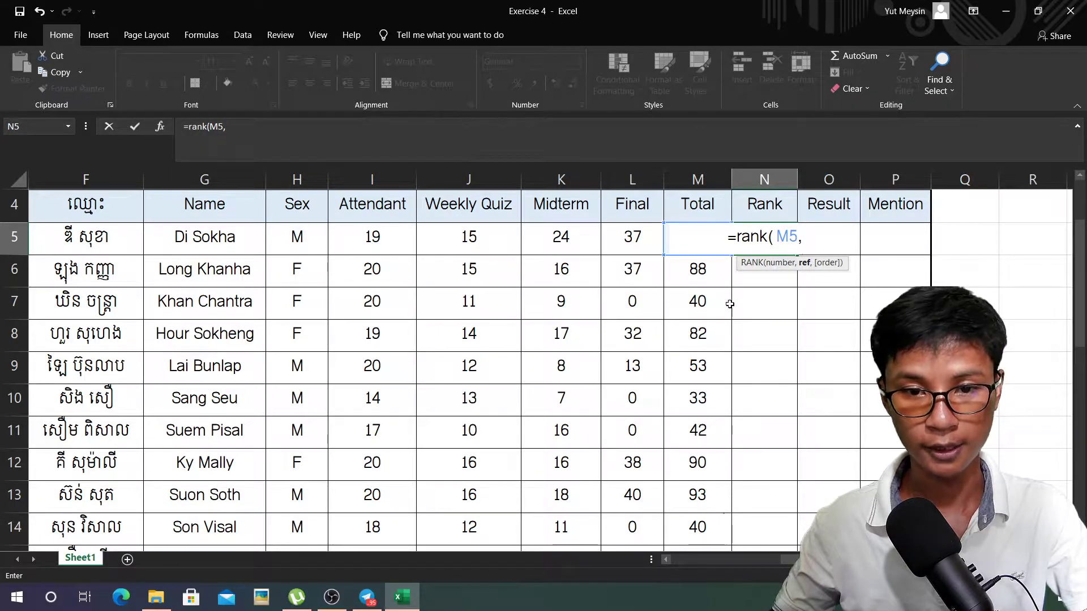
Complete the RANK formula with the absolute range $M$5:$M$22 and fill it down the Rank column
left_click(700, 270)
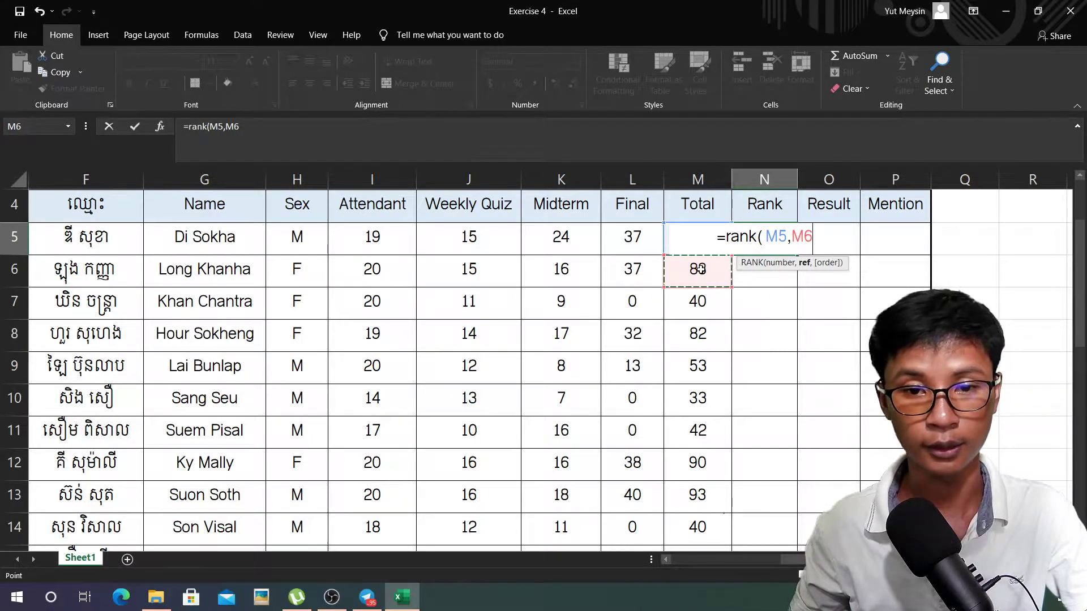
key("Up")
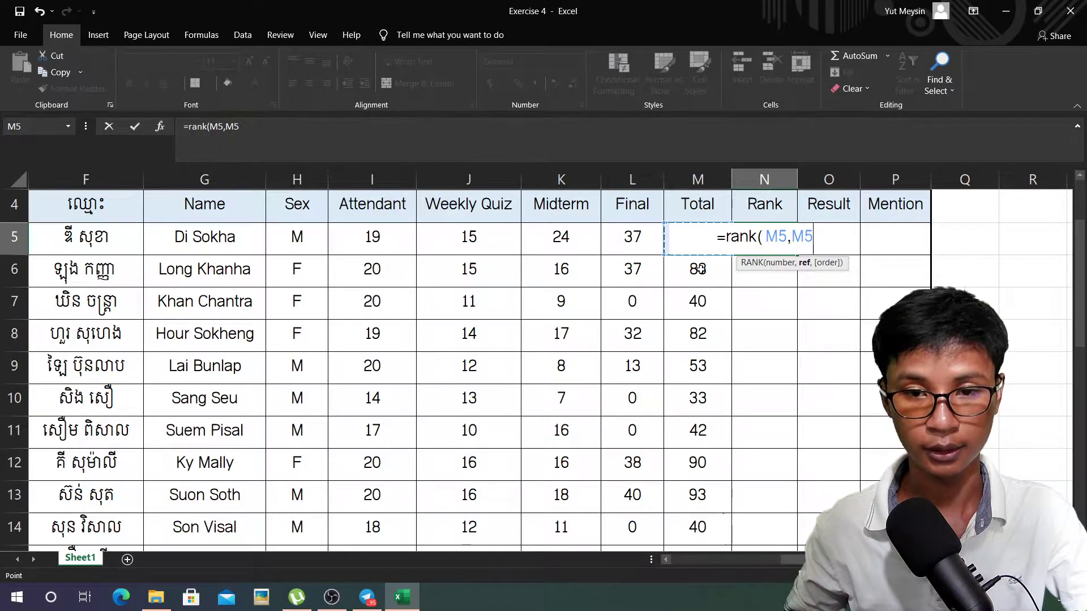
key("shift+Down")
key("shift+Down")
key("shift+Down")
key("shift+Down")
key("shift+Down")
key("shift+Down")
key("shift+Down")
key("shift+Down")
key("shift+Down")
key("shift+Down")
key("shift+Down")
key("shift+Down")
key("shift+Down")
key("shift+Down")
key("shift+Down")
key("shift+Down")
key("shift+Down")
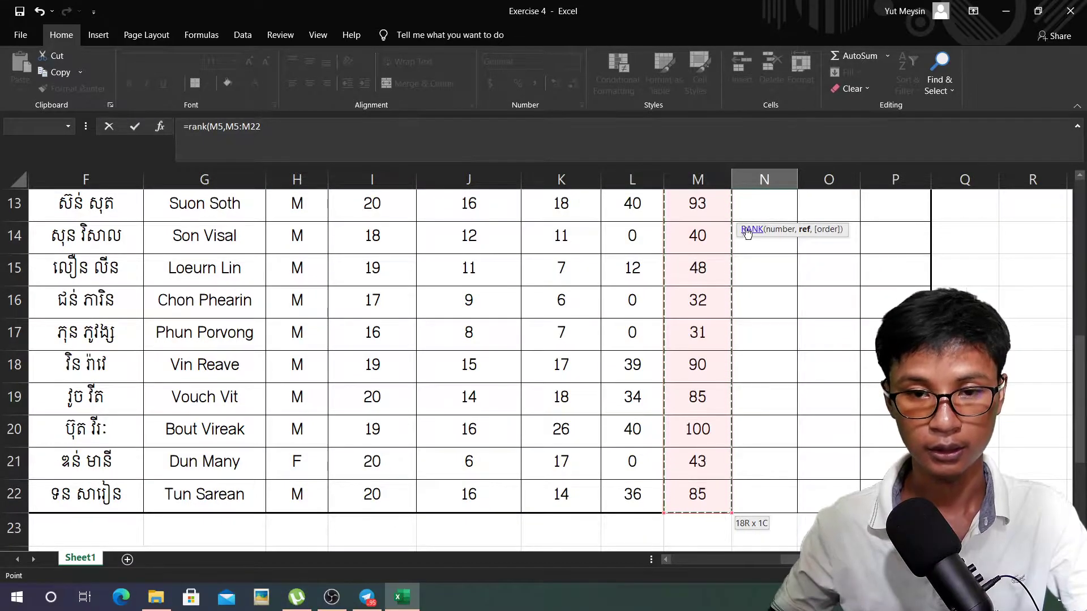
scroll(786, 318, "up", 4)
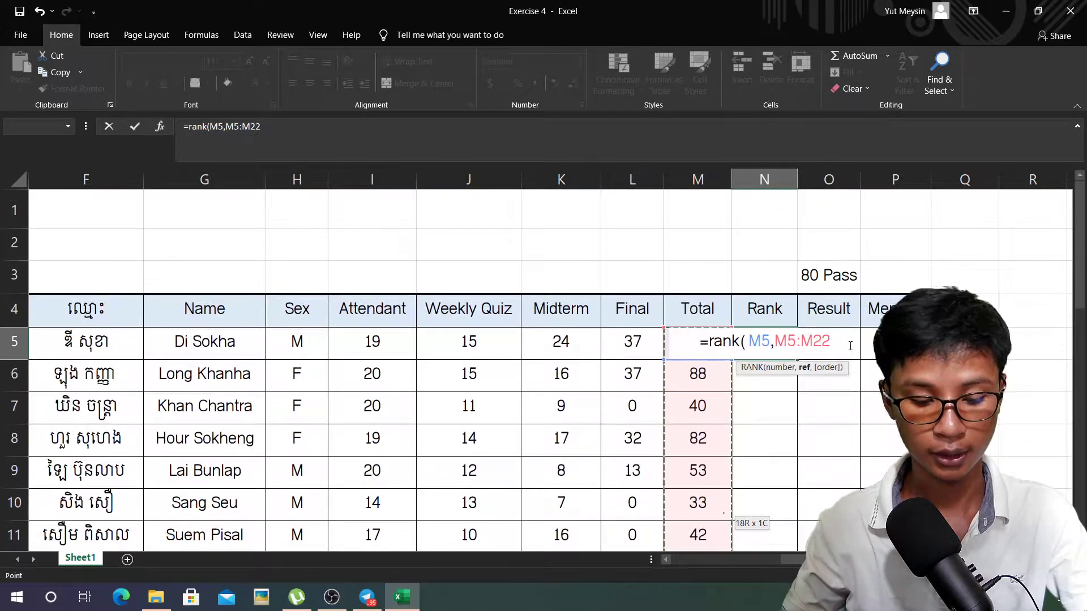
key("F4")
type(")")
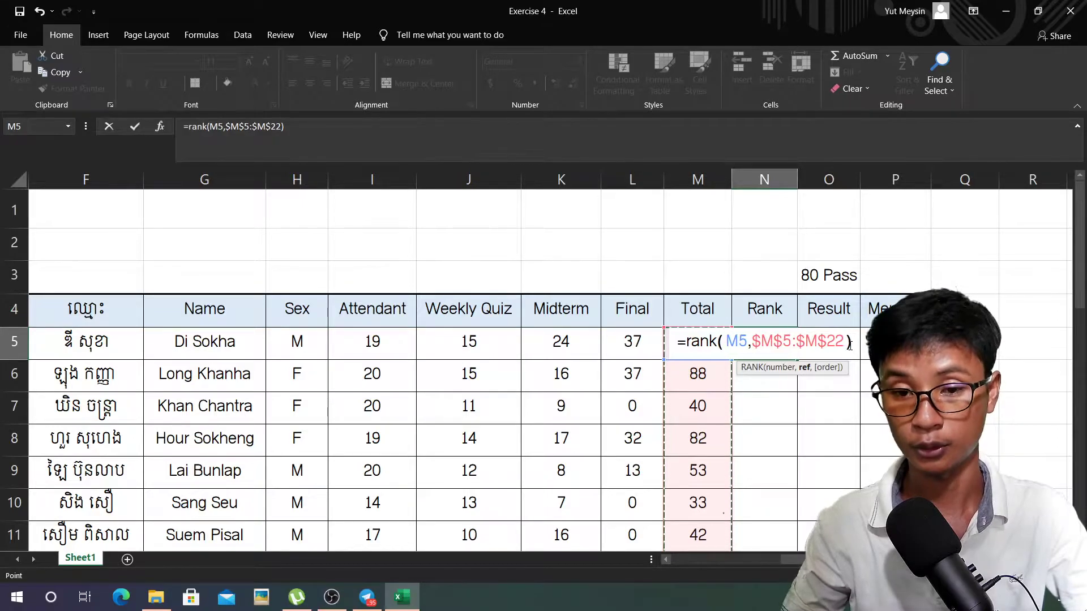
key("Return")
left_click(790, 342)
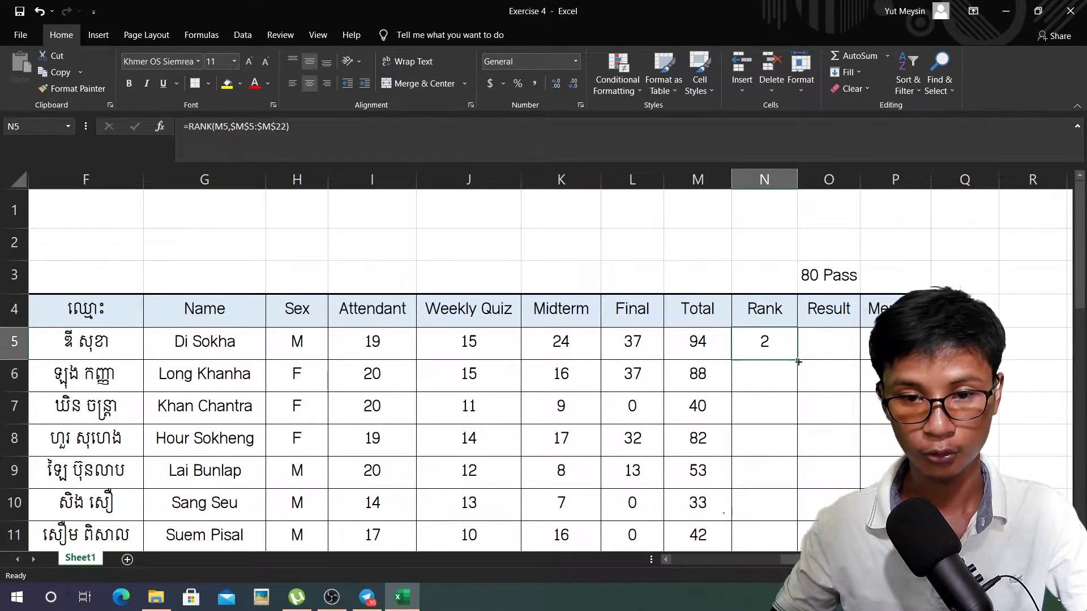
double_click(799, 361)
Start an IF formula in the first Result cell O5 with the test M5>=80
left_click(828, 340)
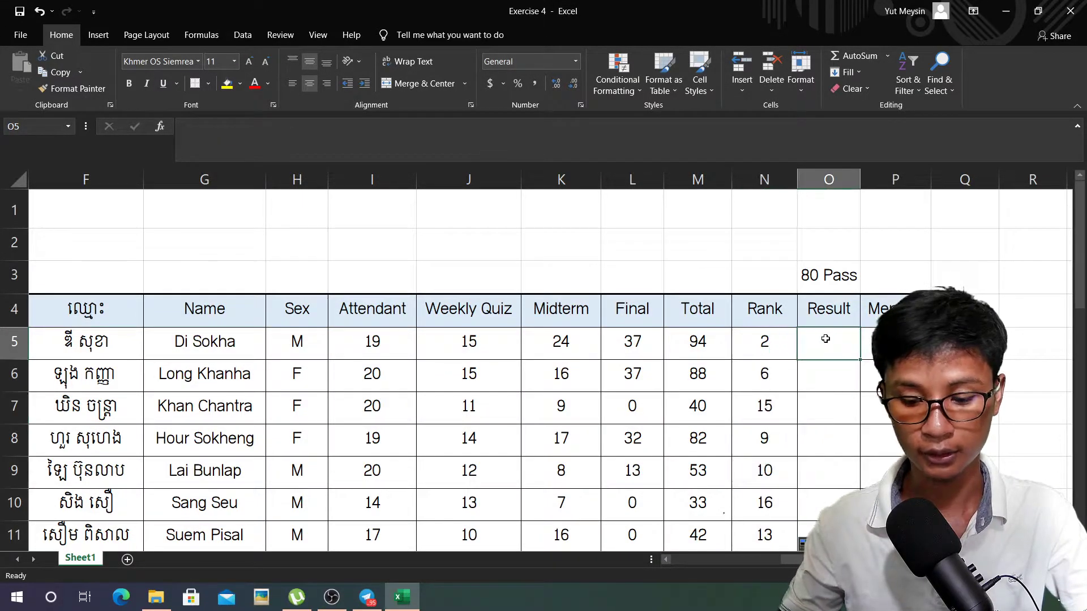
type("=if(")
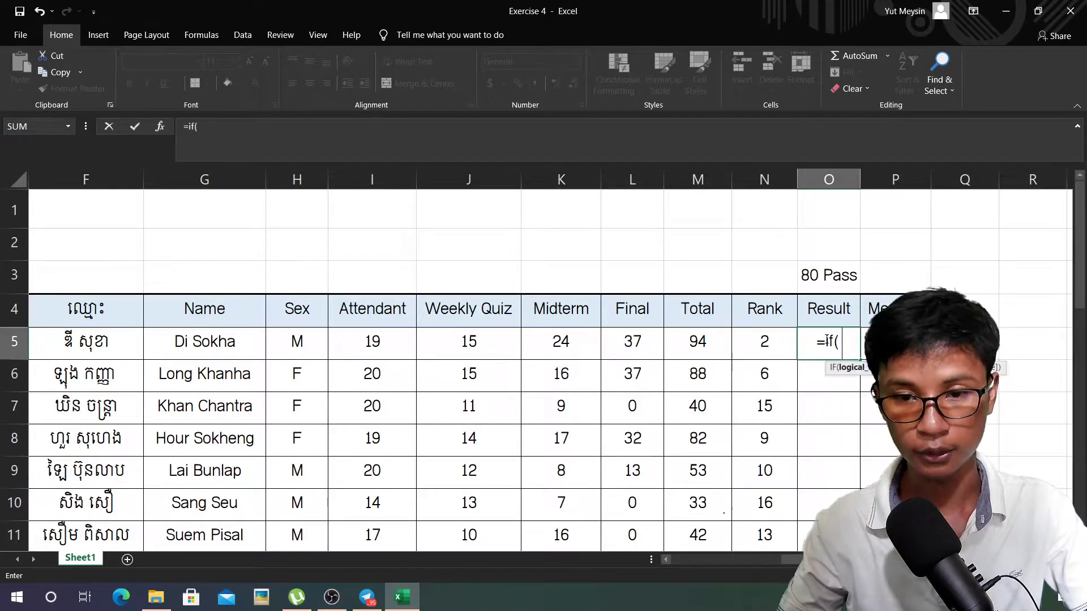
left_click(702, 344)
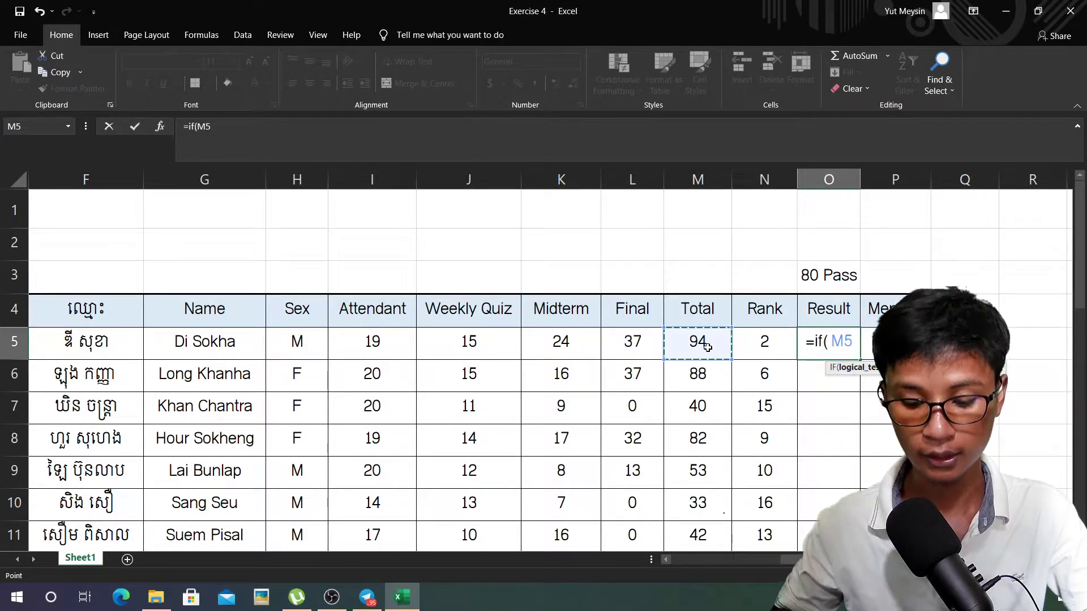
type(",")
scroll(858, 323, "down", 1)
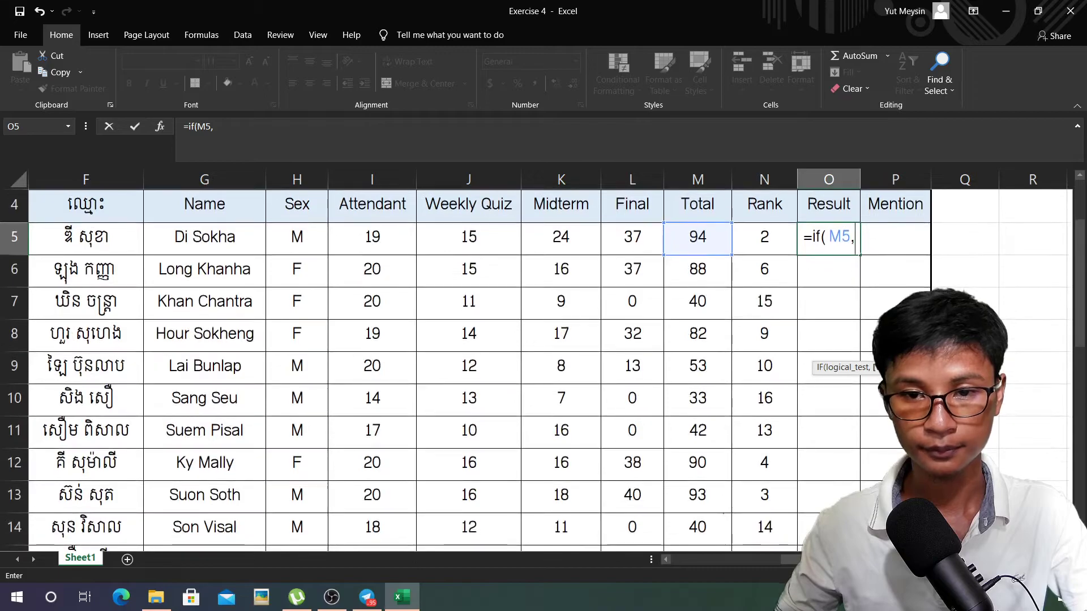
key("BackSpace")
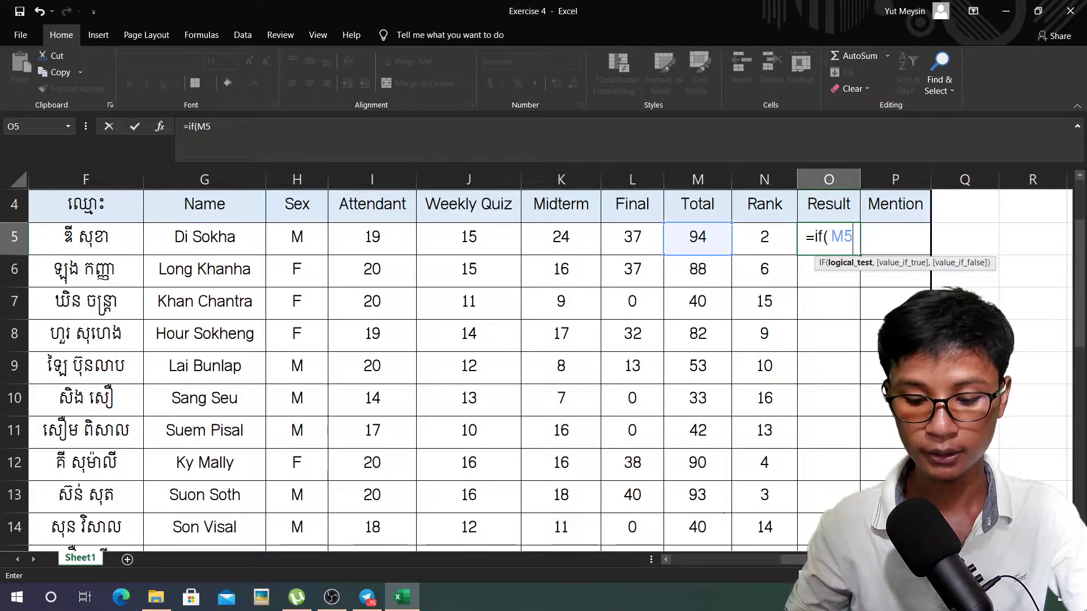
type(">")
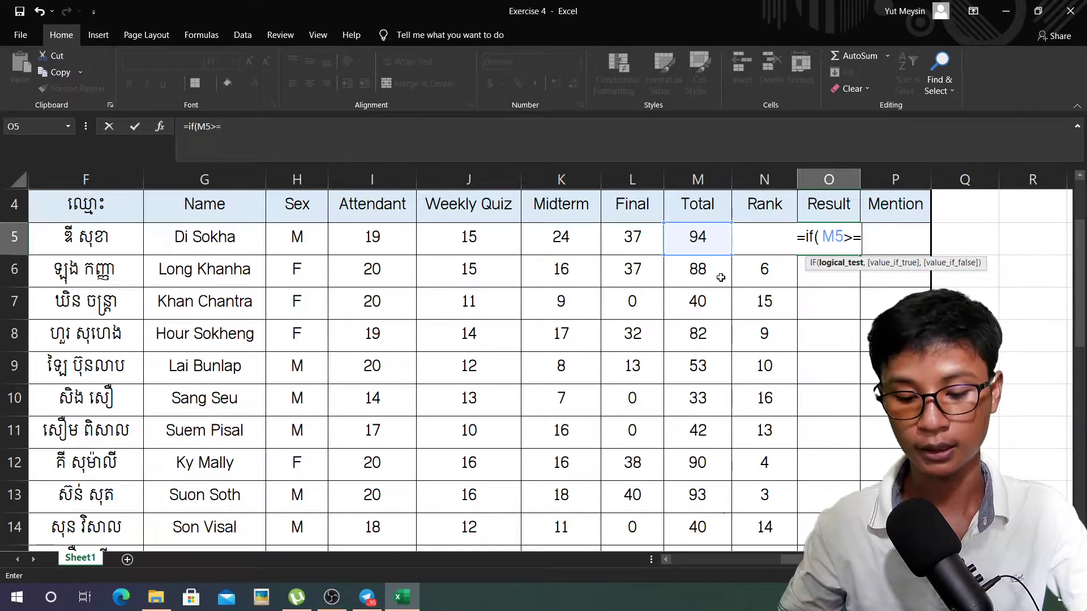
type("=80")
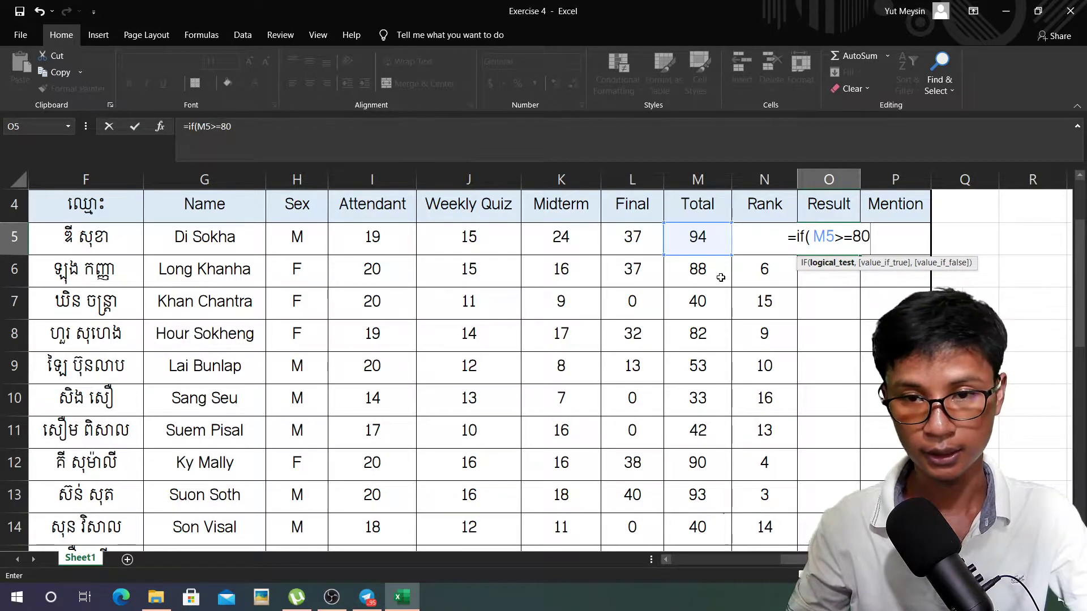
Finish the IF formula in O5 so it returns "ជាប់" when the test is true and "ធ្លាក់" otherwise
type(",")
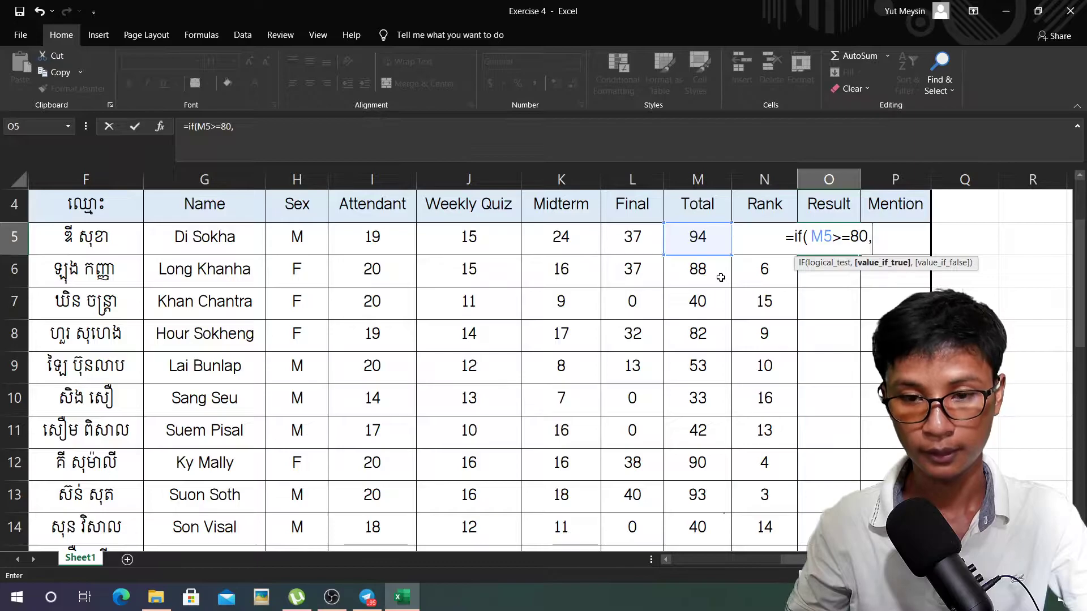
type("\"")
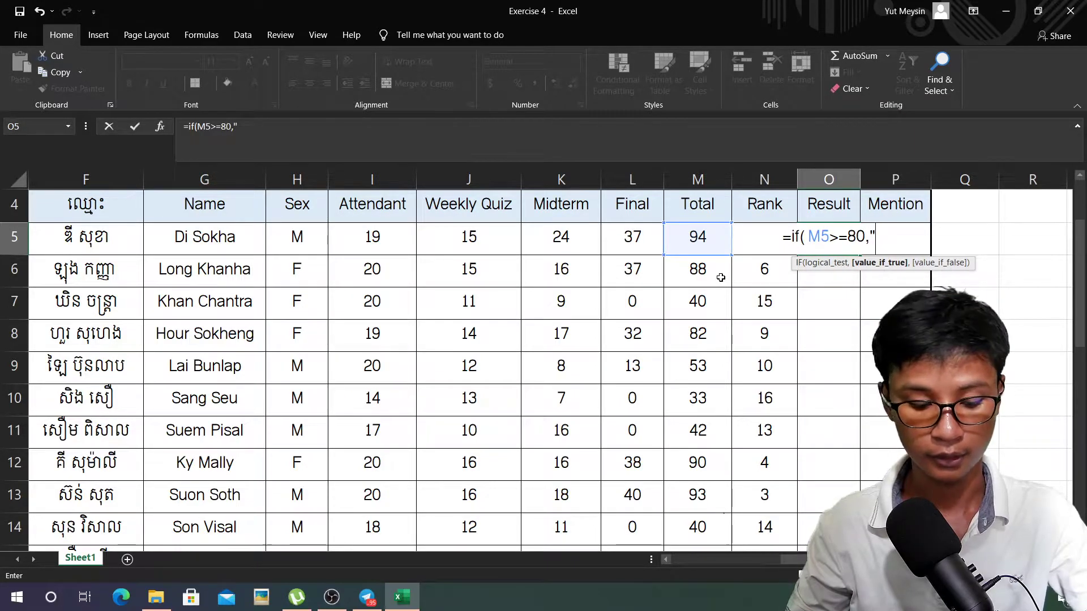
type("ជាប់")
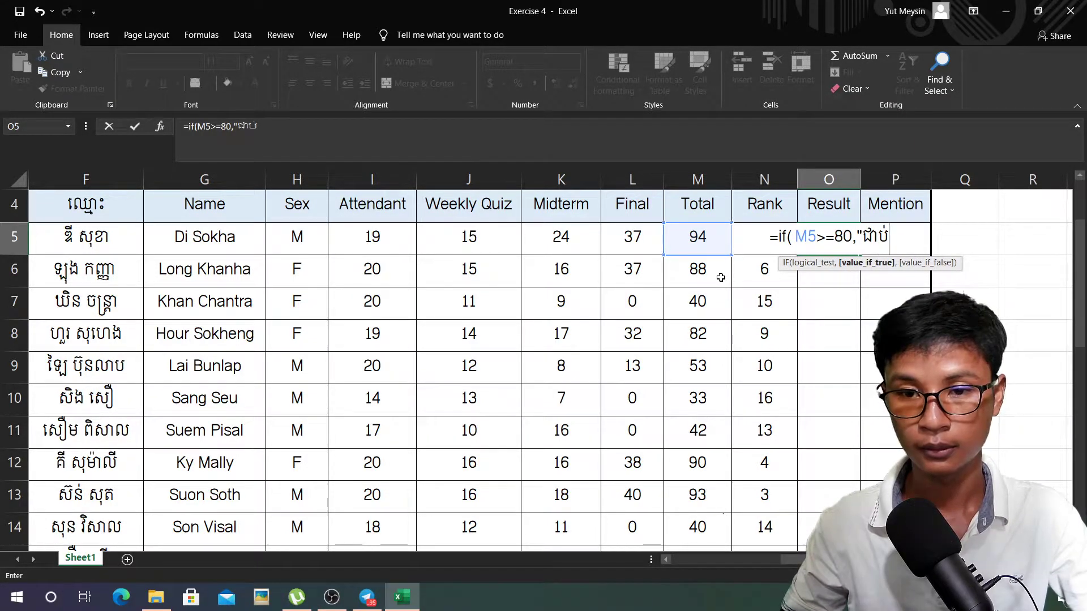
type("\"")
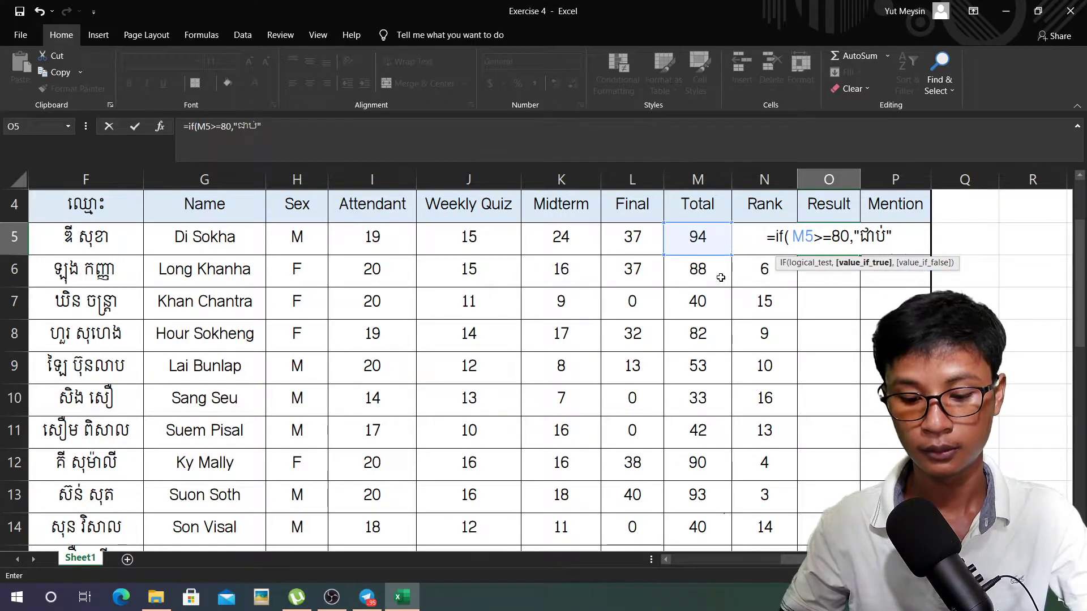
type(",ំ")
key("BackSpace")
type("\"Fjl")
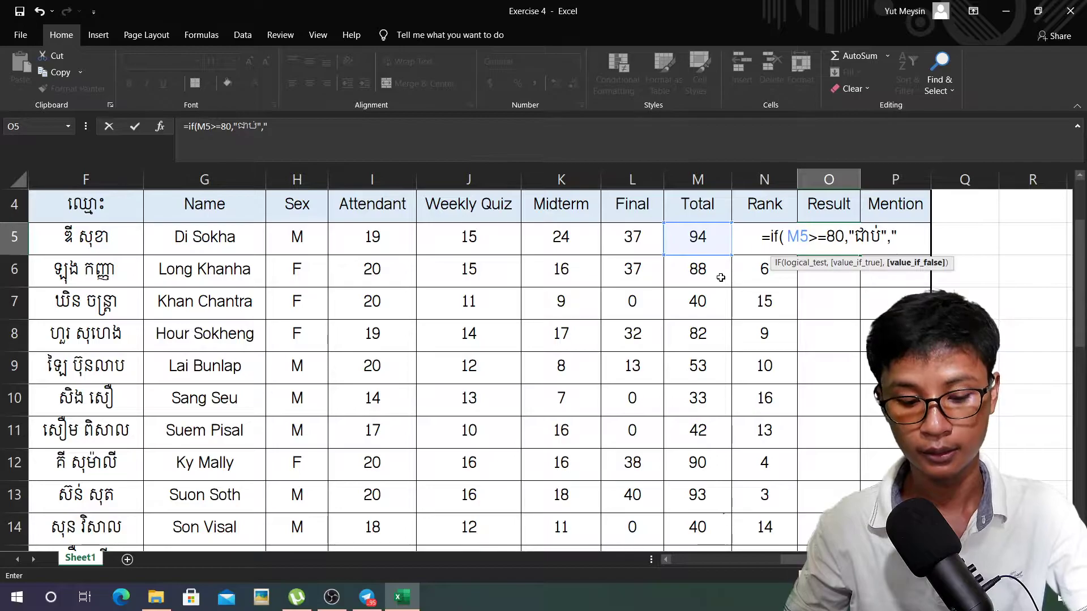
type("k")
key("BackSpace")
key("BackSpace")
key("BackSpace")
key("BackSpace")
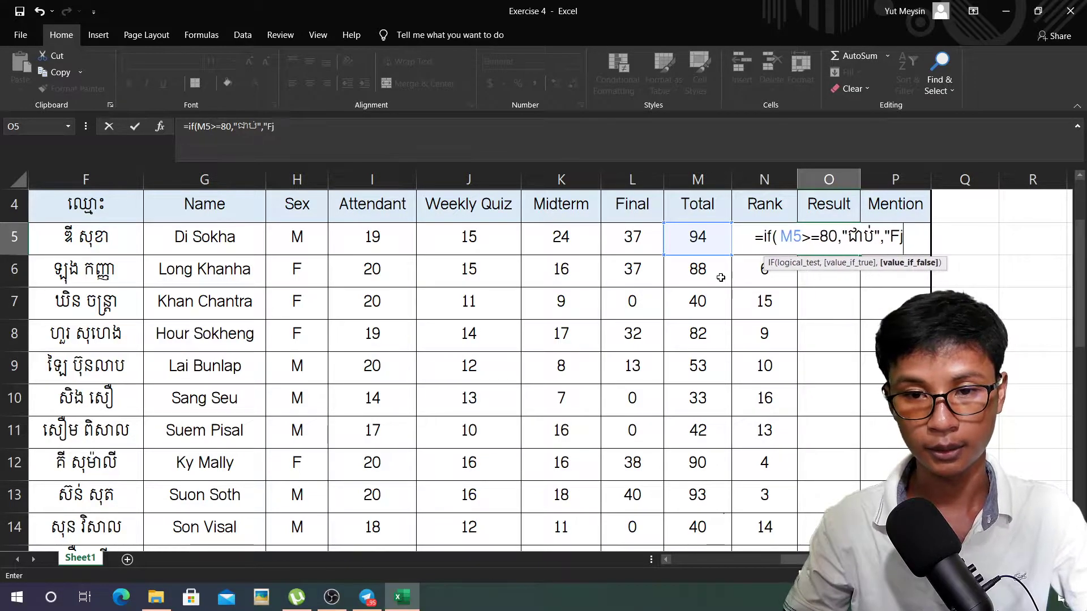
type("ធ្លា")
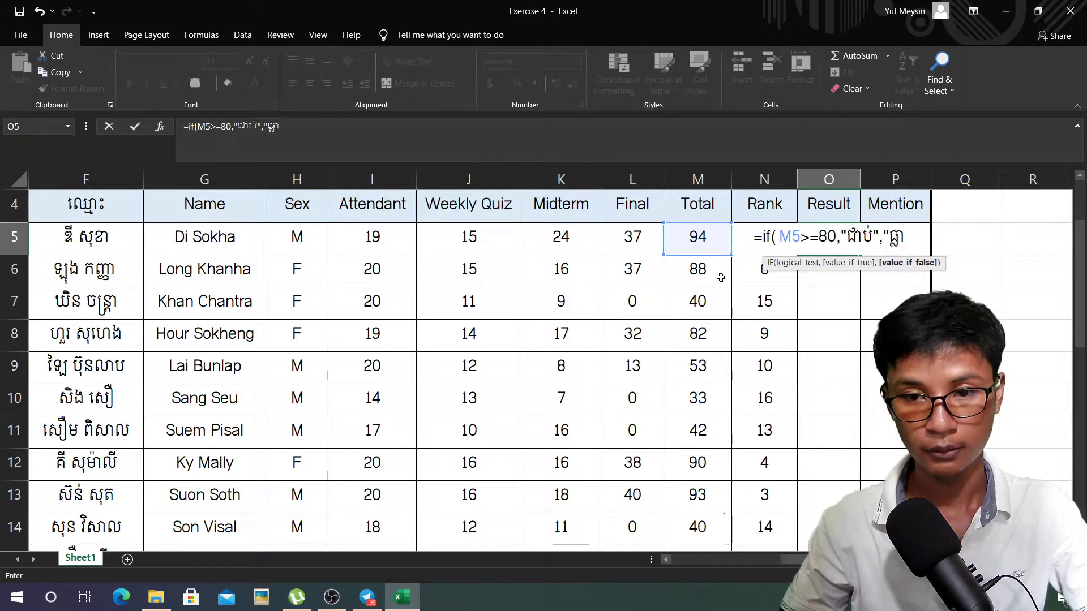
type("ក់")
key("alt+shift")
type("\"")
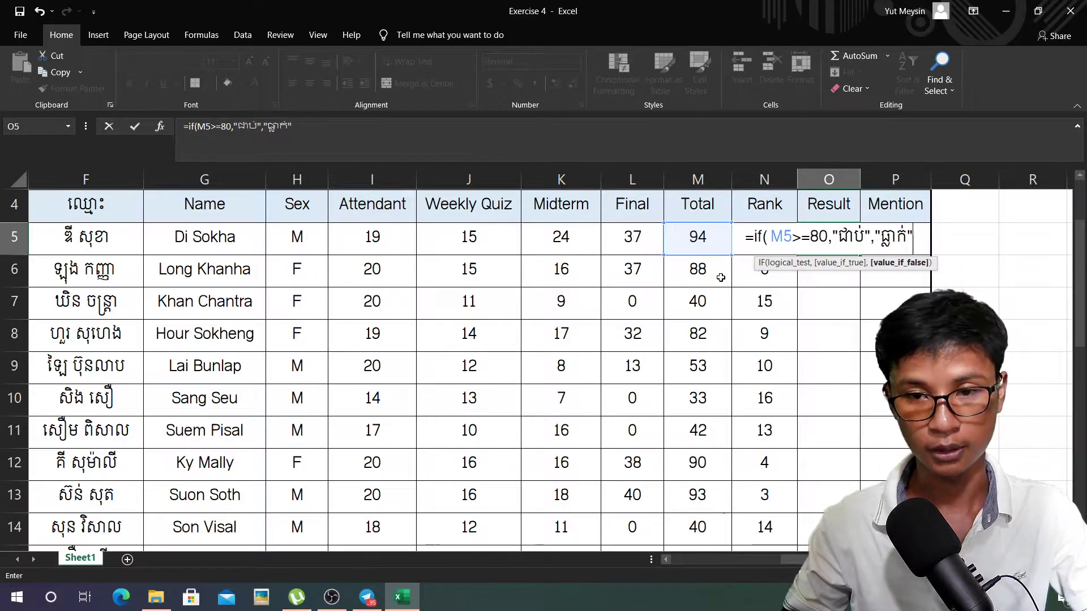
type(")")
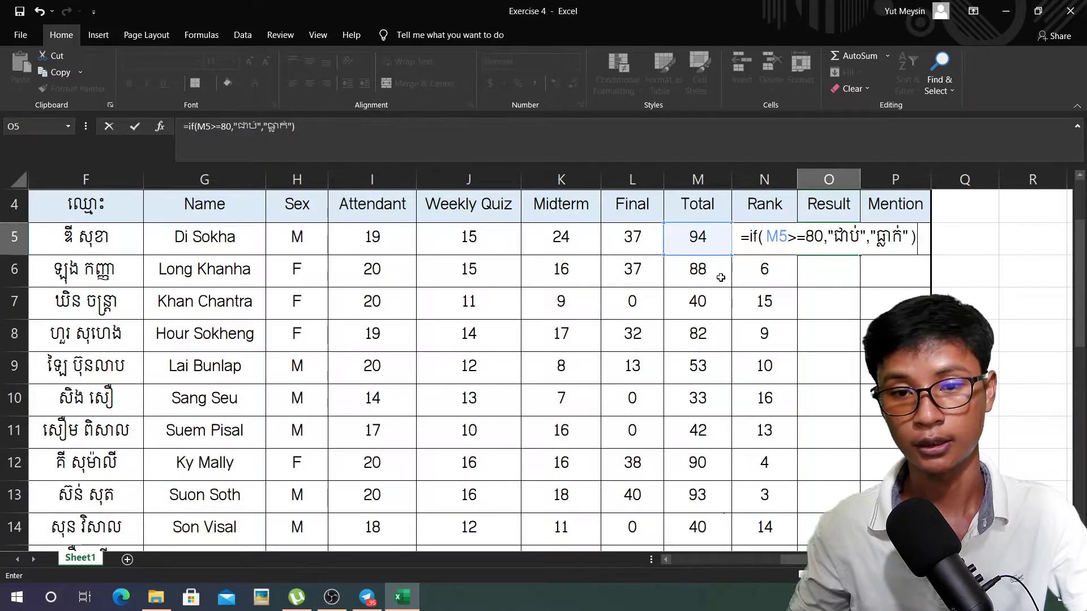
key("Return")
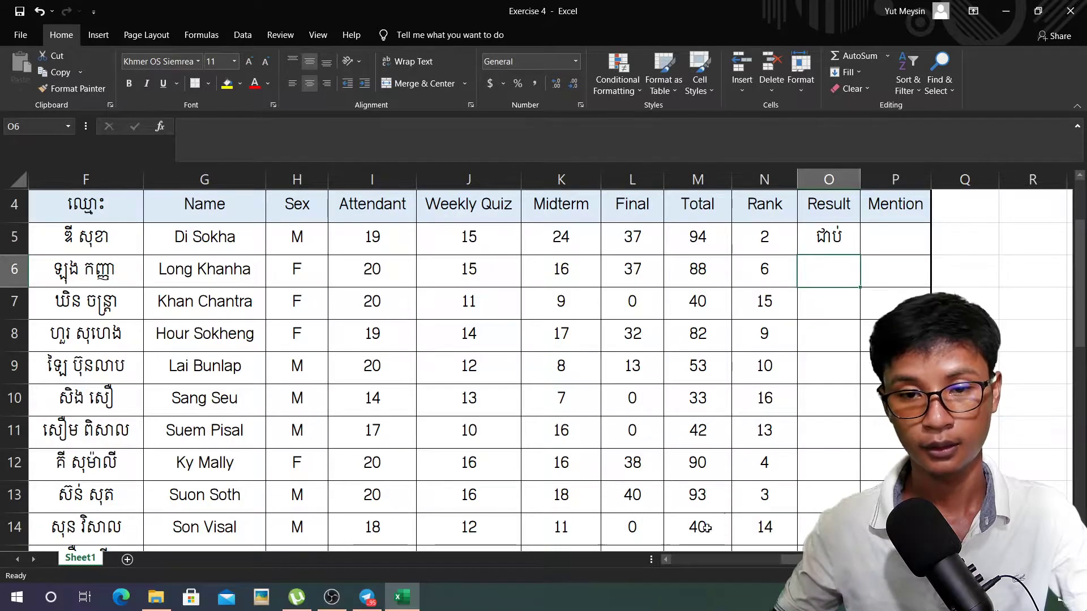
Fill the pass/fail formula in O5 down the Result column for all students
key("Up")
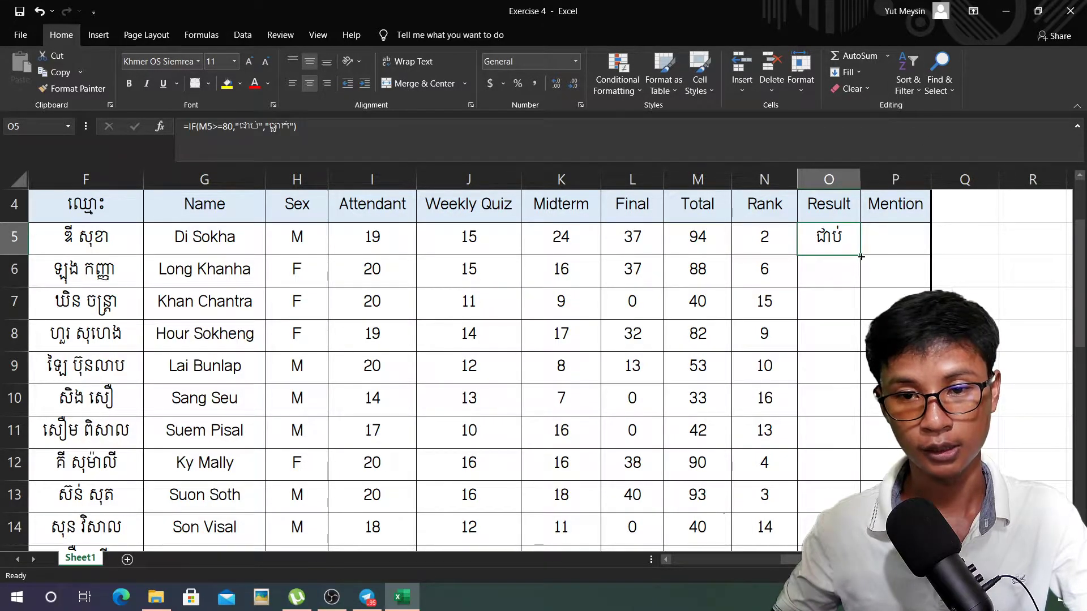
double_click(860, 257)
left_click(908, 227)
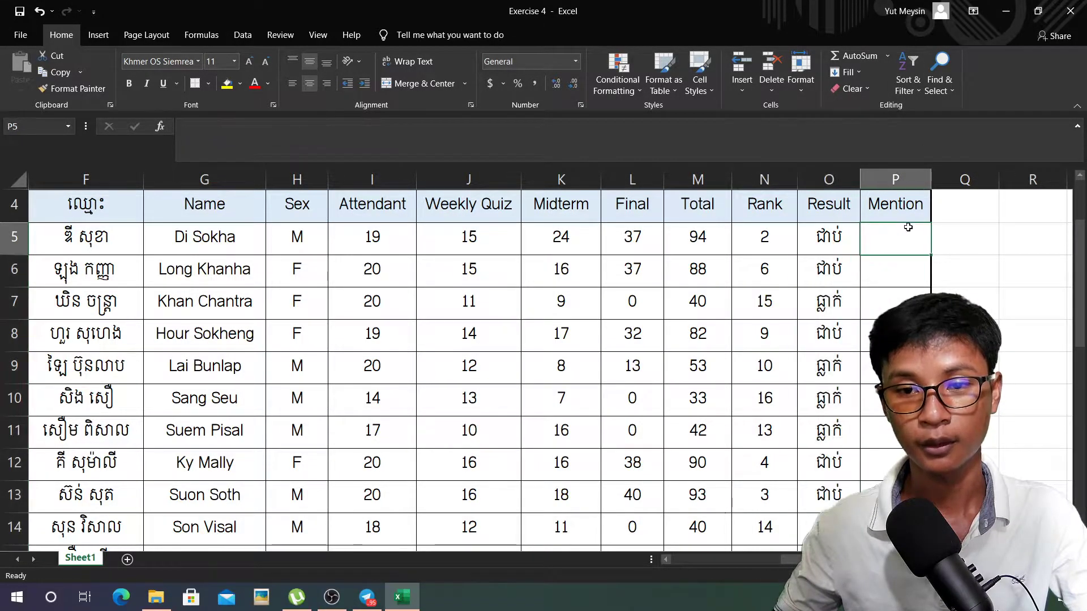
type("=")
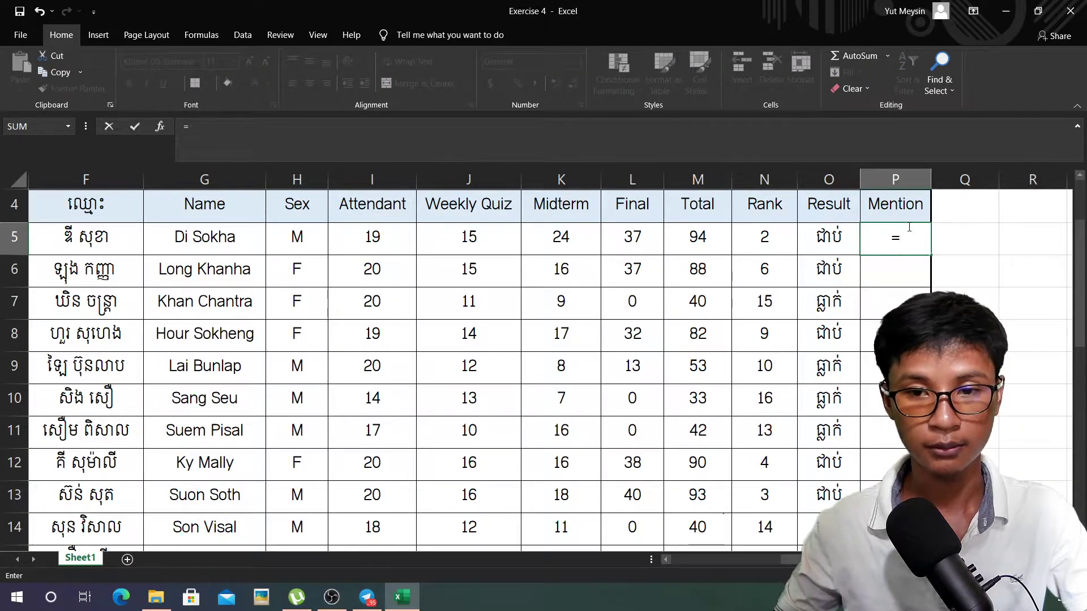
key("Escape")
Clear the cells J25:J27 beside Passed, Failed and Droped Out in the summary table
left_click(308, 333)
scroll(339, 328, "down", 4)
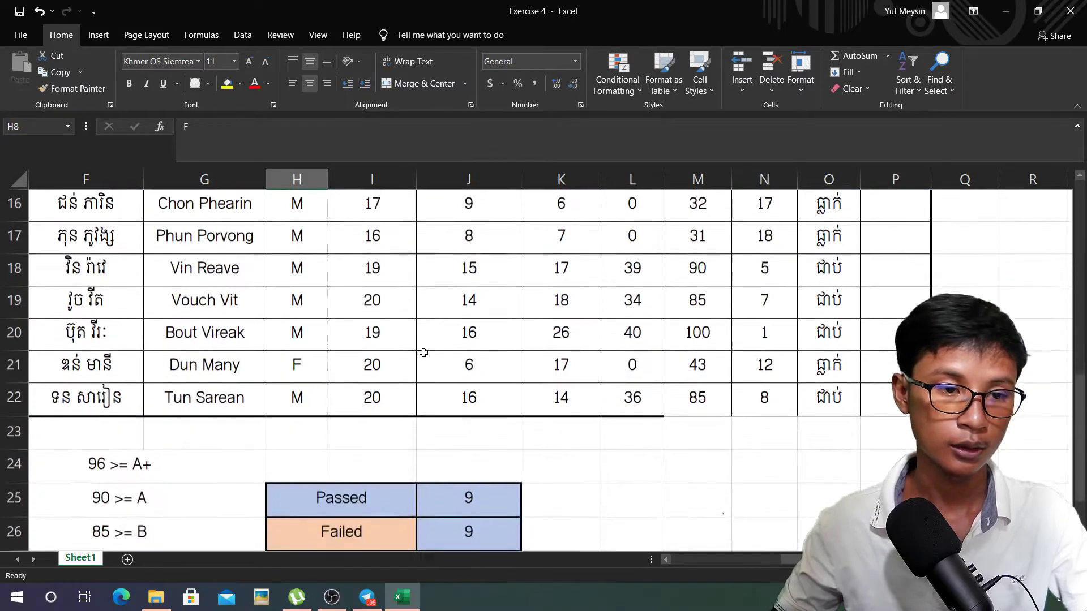
scroll(423, 353, "down", 2)
left_click_drag(488, 299, 509, 385)
key("Delete")
Start an IF formula in the first Mention cell P5 that returns "A+" when M5>=96, following the listed grade thresholds
left_click_drag(153, 271, 154, 398)
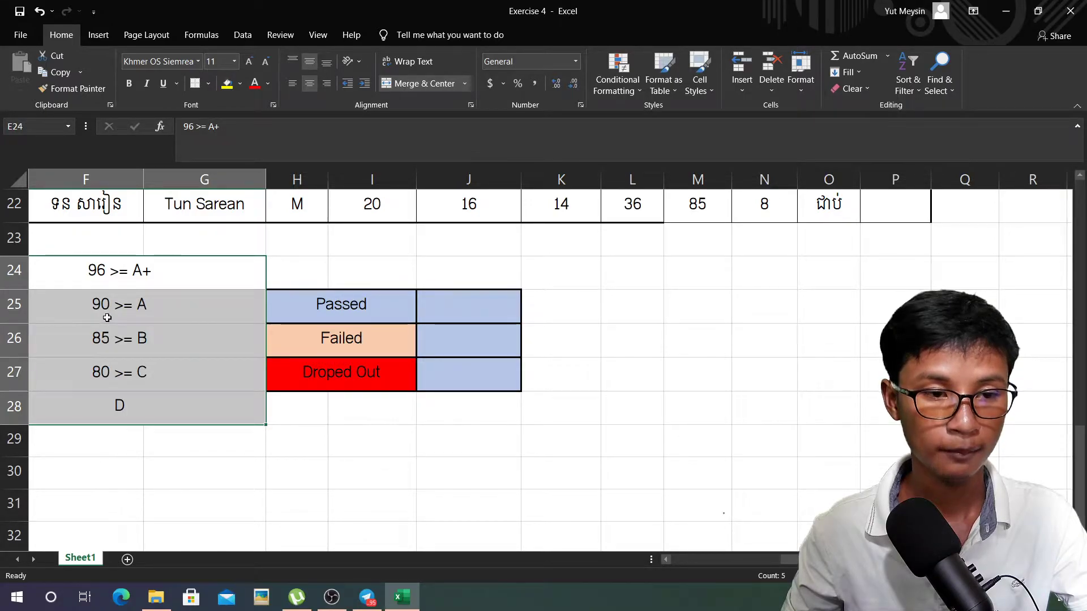
left_click(139, 337)
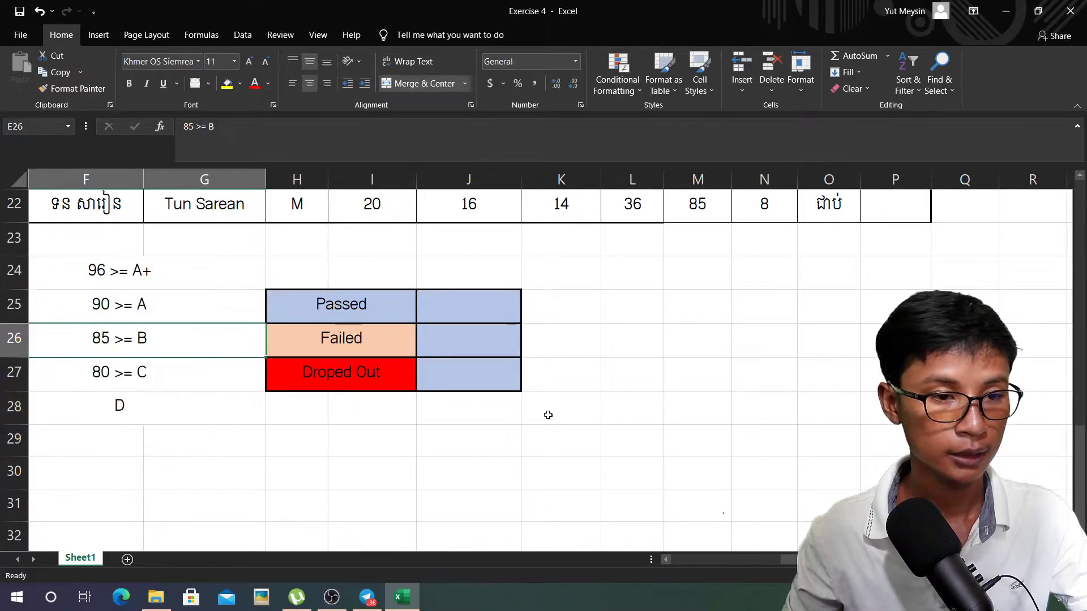
scroll(492, 407, "up", 5)
scroll(763, 382, "up", 2)
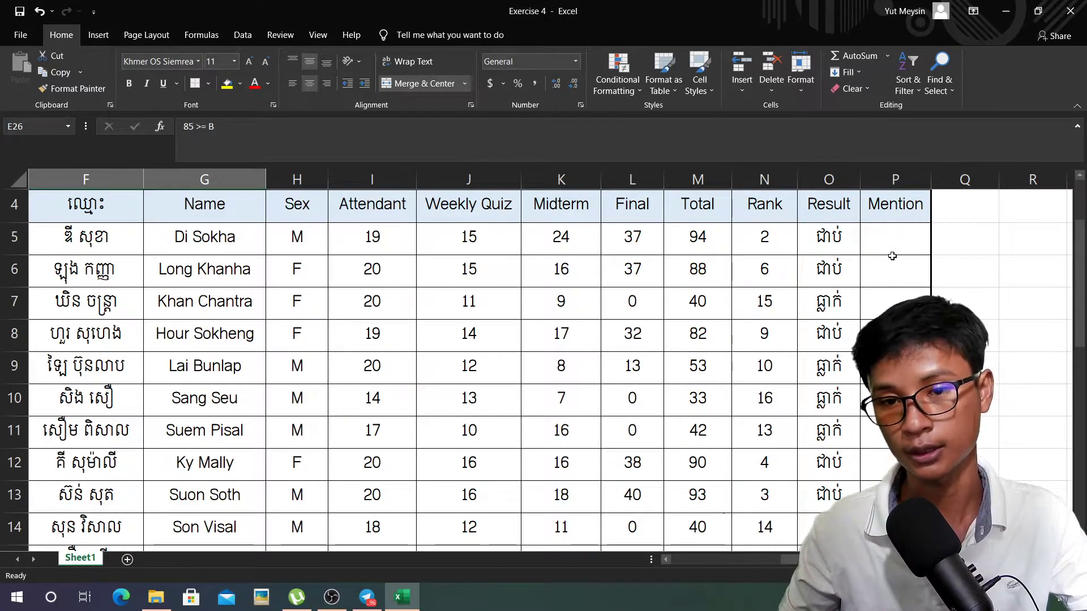
left_click(894, 236)
type("=if(")
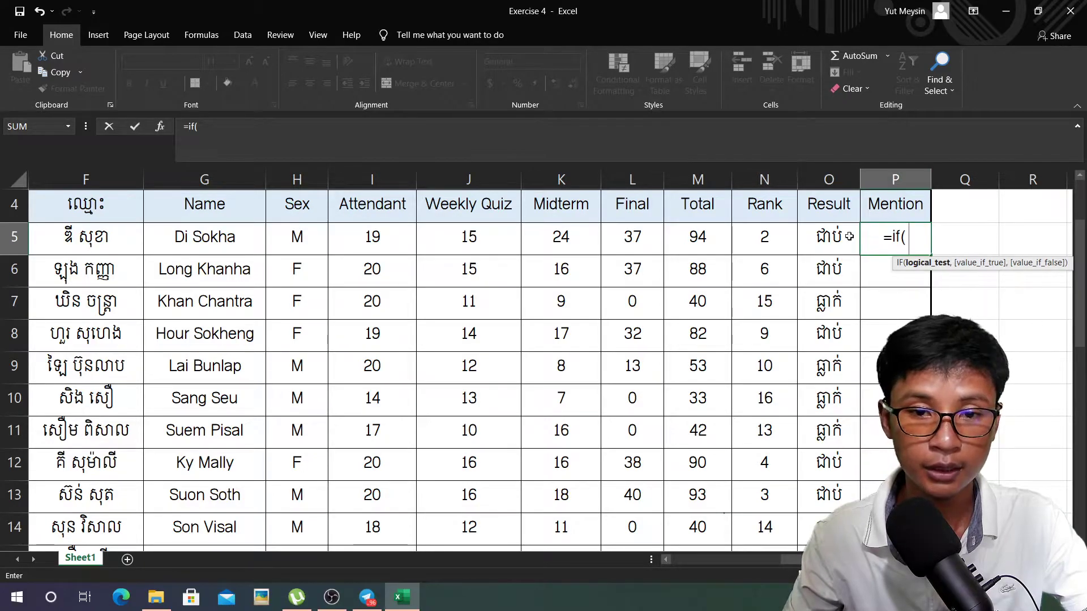
left_click(713, 233)
type(",")
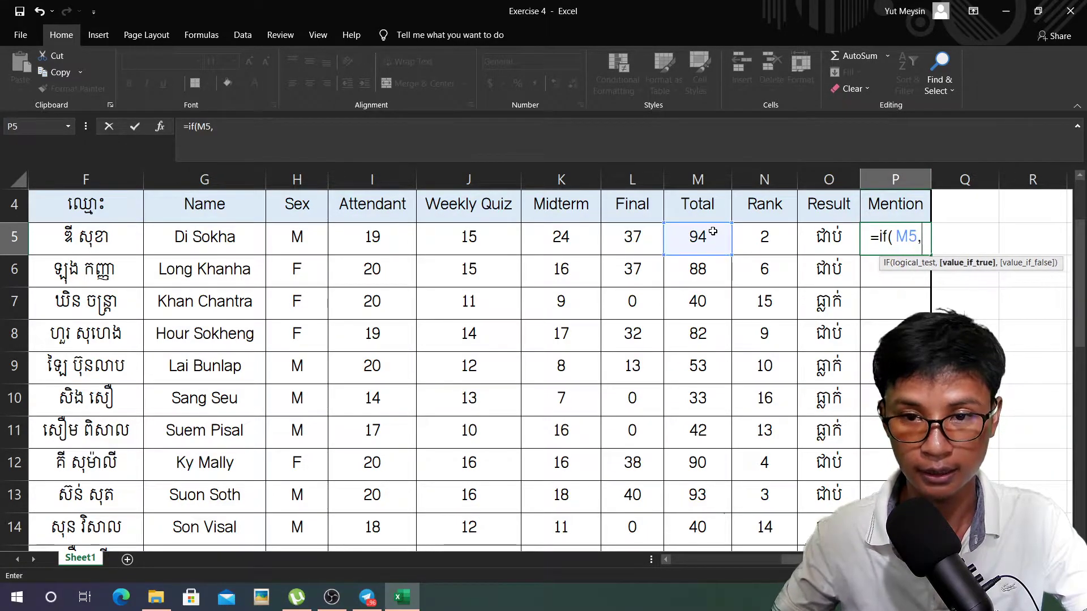
key("BackSpace")
type(">")
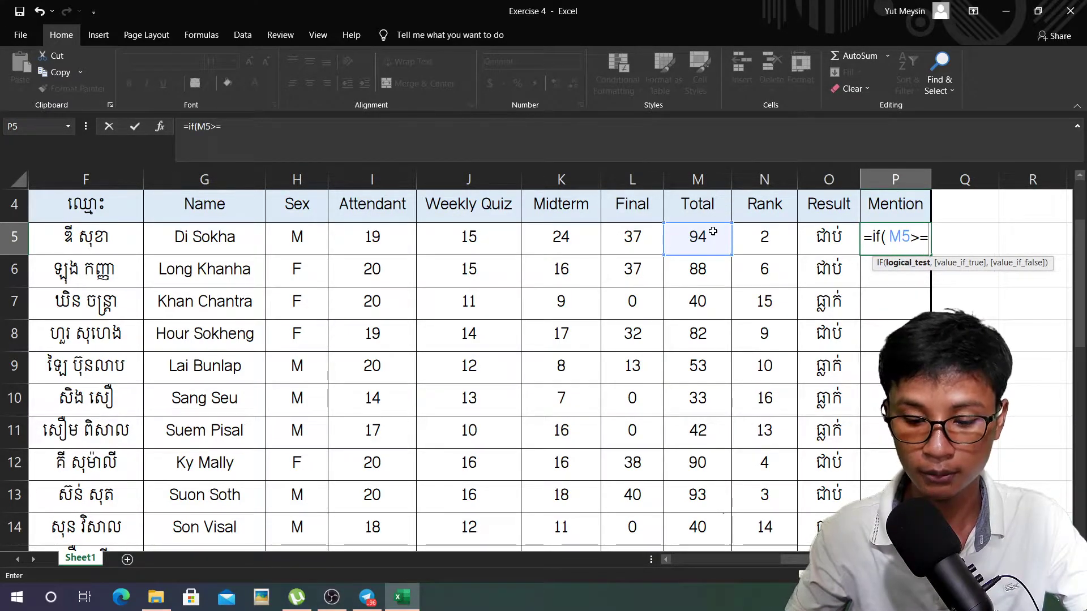
type("=96")
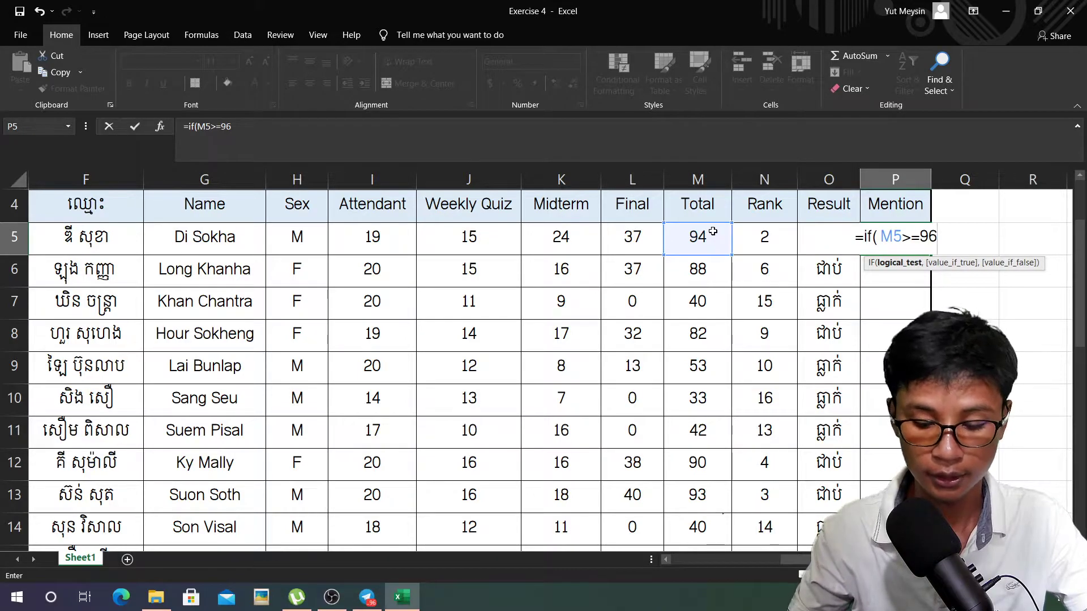
type(",\"A+\"")
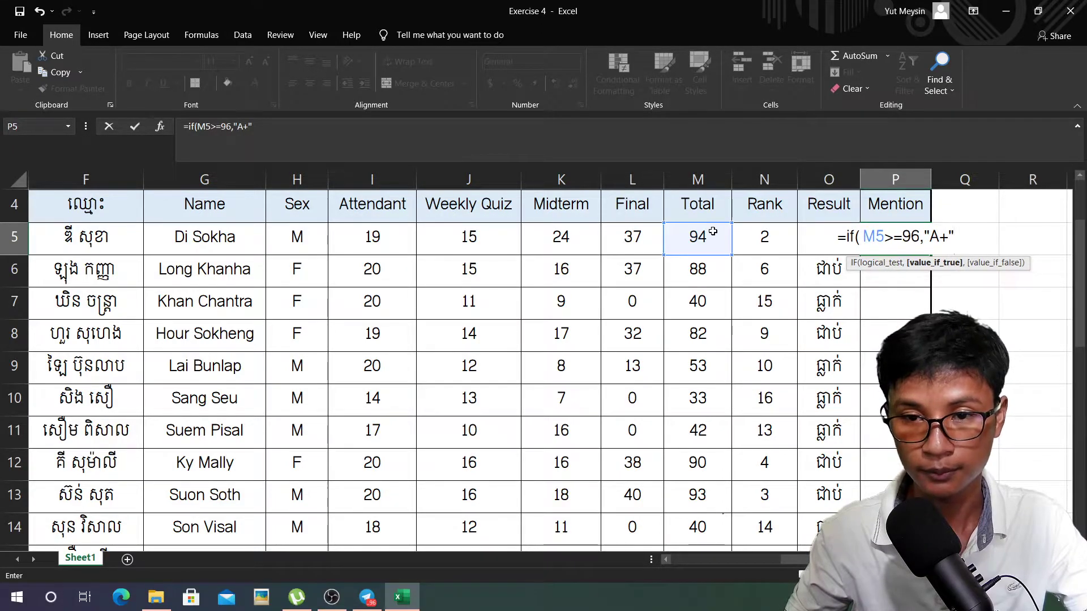
type(",")
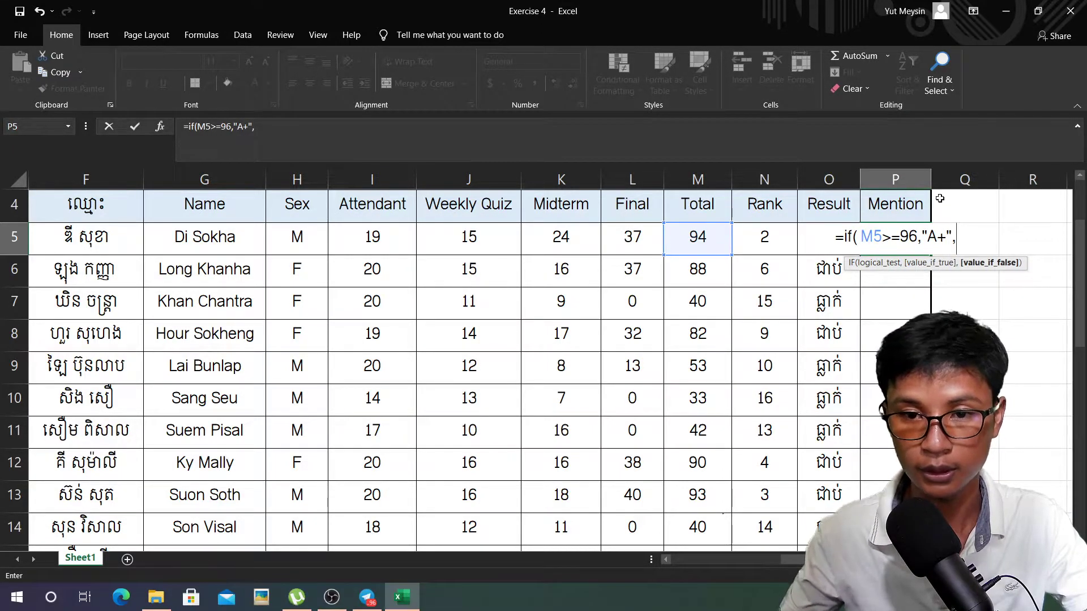
Nest a copy of the IF condition as the false value, changed to return "A" when M5>=90
left_click_drag(956, 238, 844, 241)
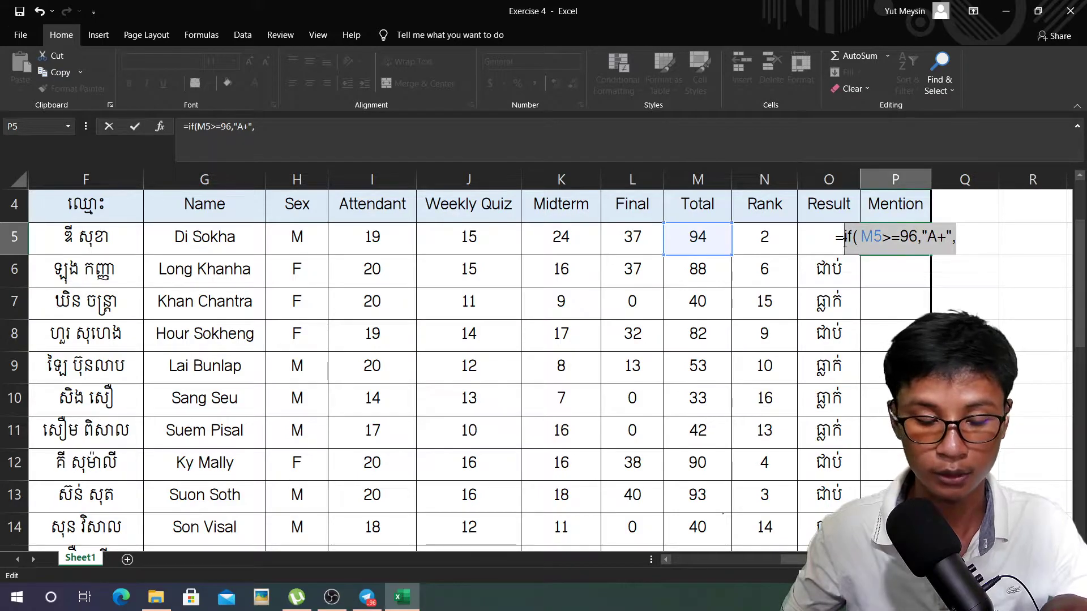
key("ctrl+c")
left_click(977, 243)
key("ctrl+v")
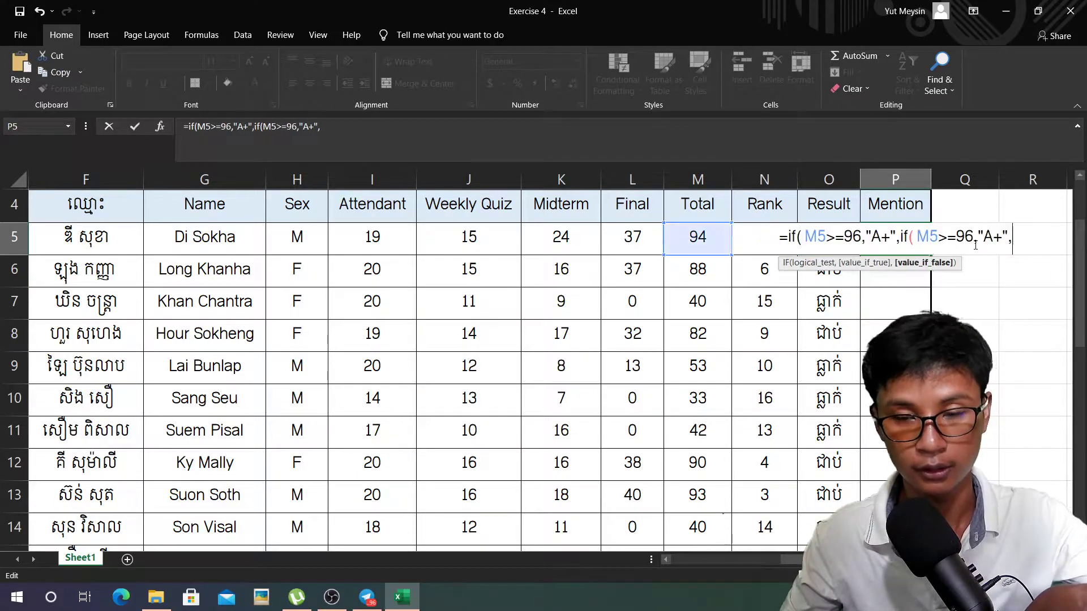
left_click_drag(975, 237, 1004, 237)
type("0")
key("BackSpace")
left_click(1018, 238)
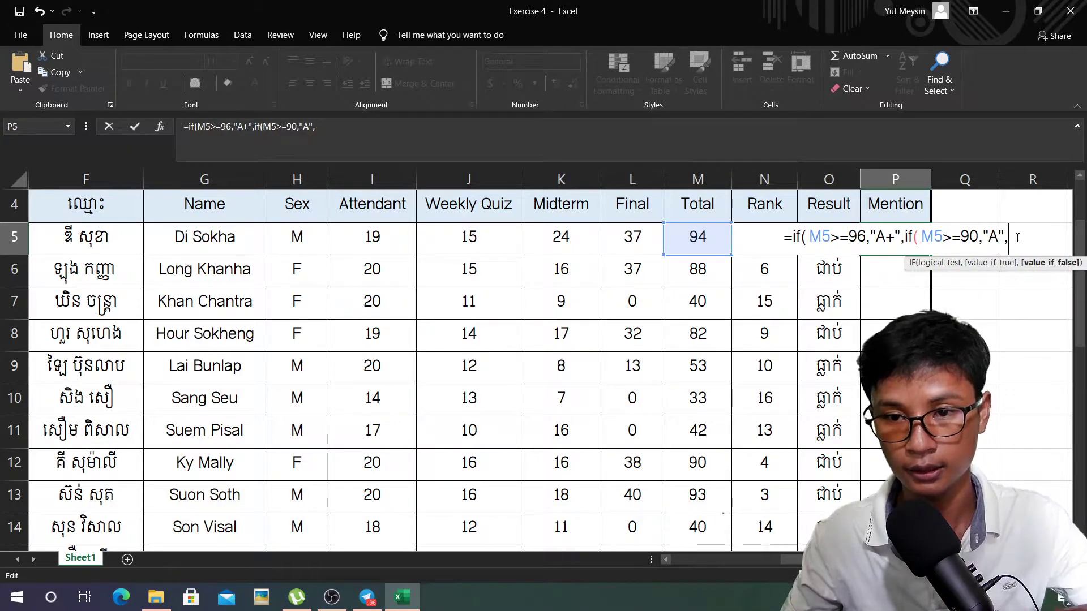
Nest a third IF condition in the P5 formula that returns "B" when M5>=85
key("ctrl+v")
double_click(1021, 238)
type("85")
left_click_drag(1054, 238, 1036, 236)
type("B")
left_click(1059, 245)
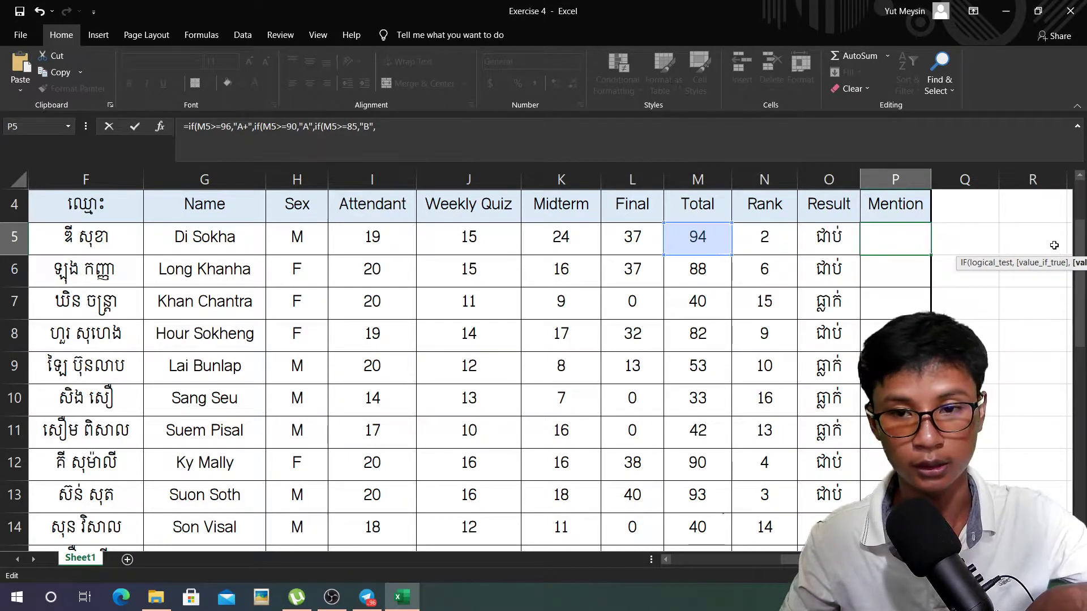
Nest a fourth IF that returns "C" when M5>=80 and "D" otherwise, and close all the parentheses
key("ctrl+v")
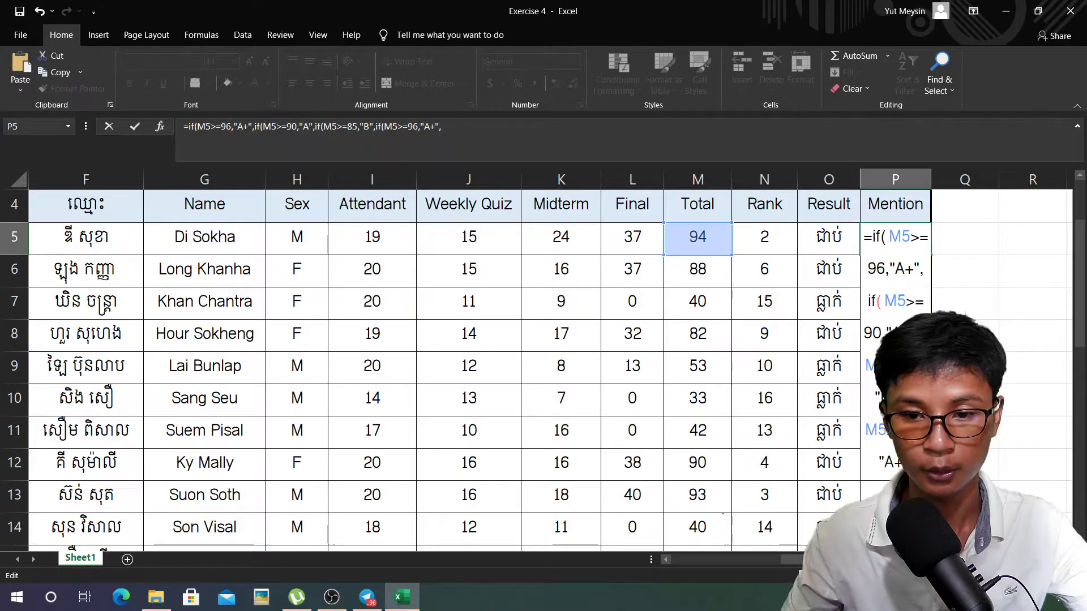
key("BackSpace")
key("BackSpace")
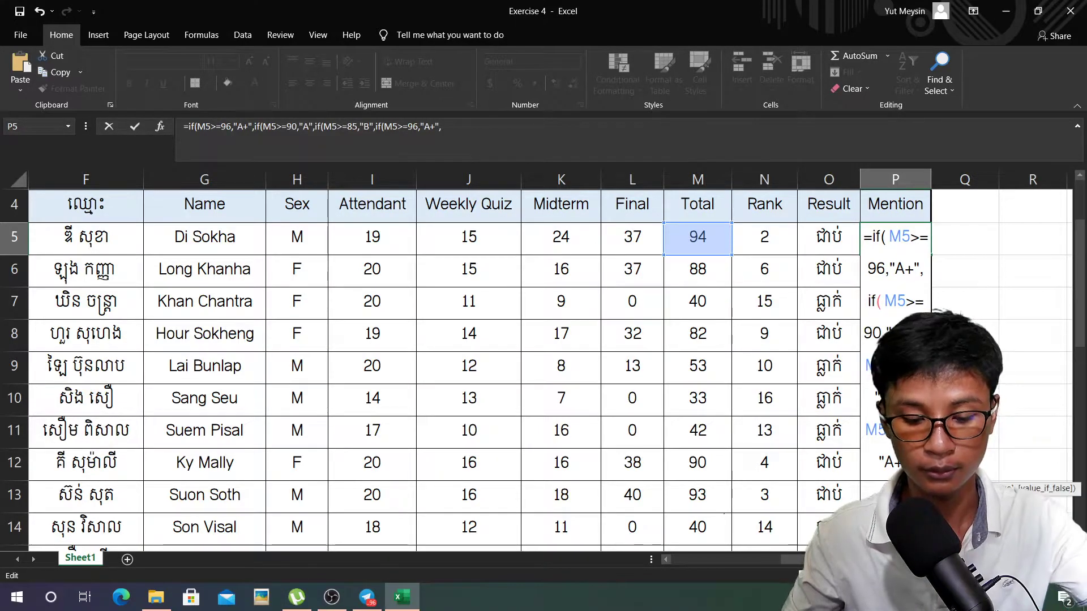
type("80")
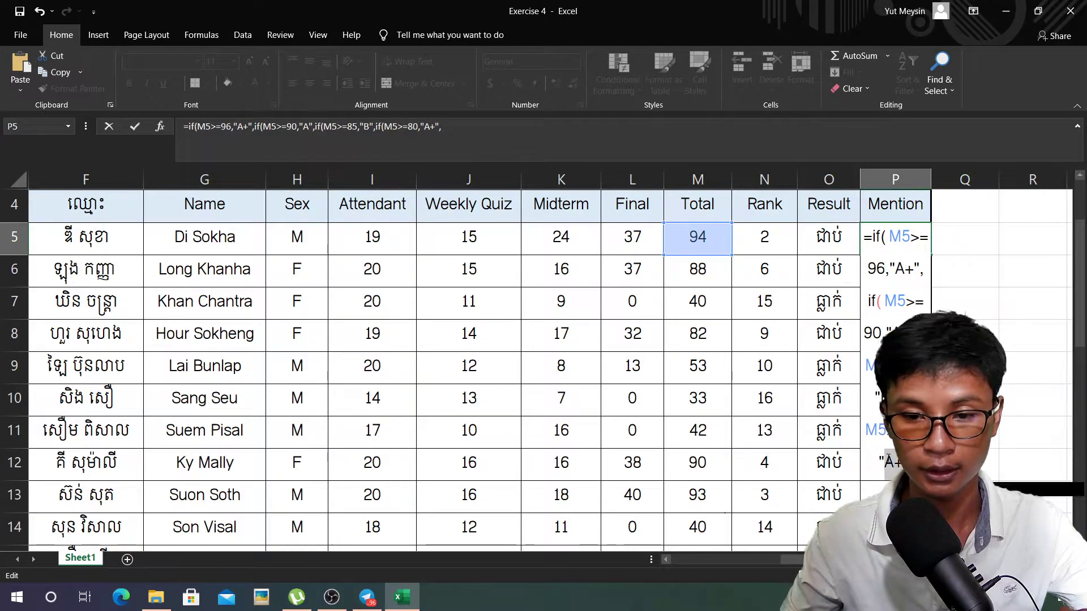
type(",\"C\",\"D\"")
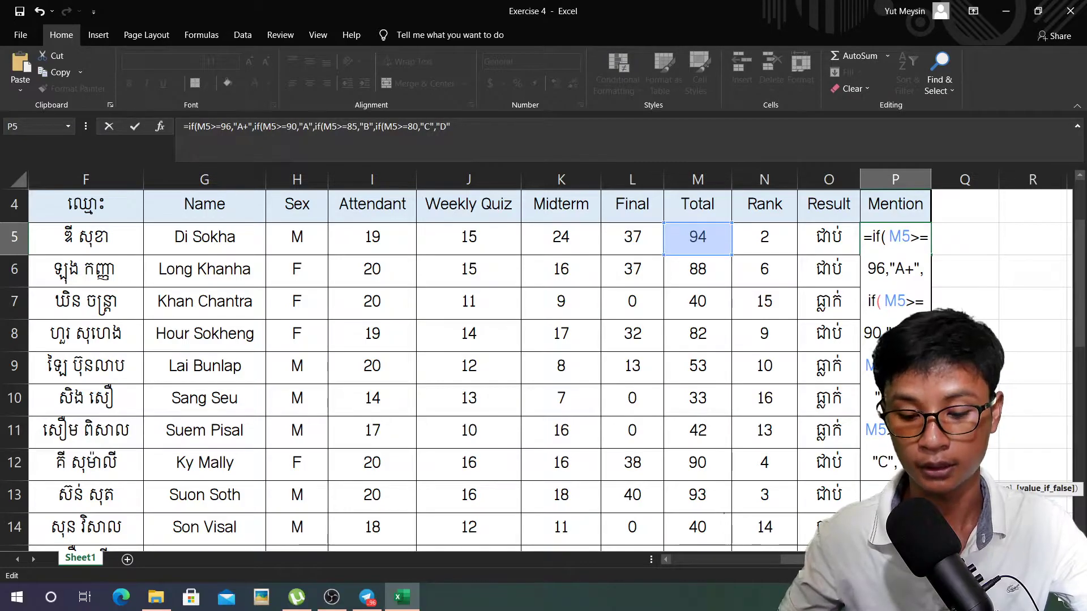
type(")")
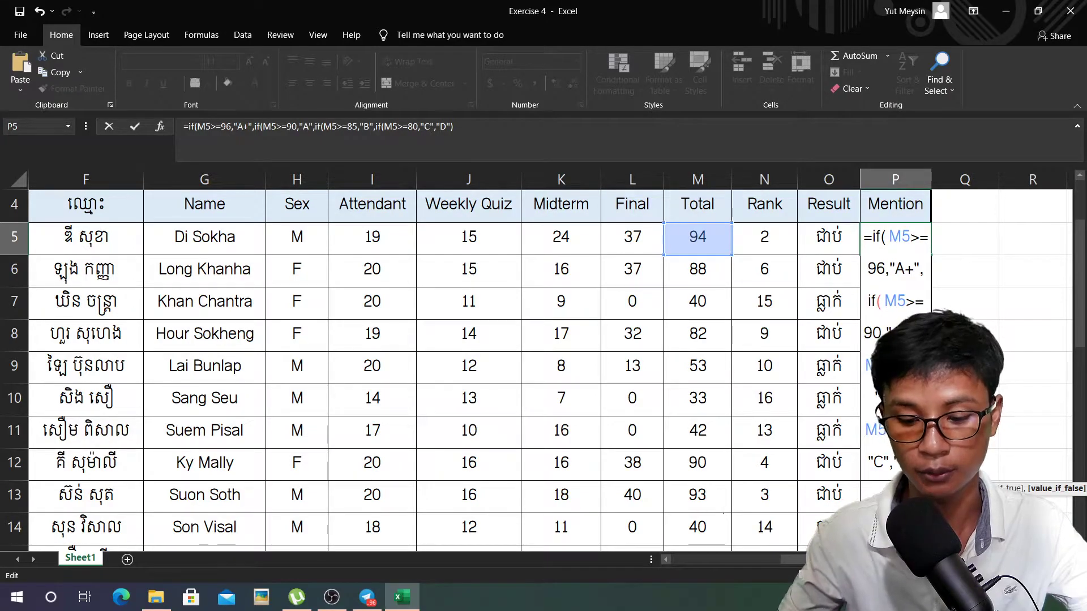
type("))")
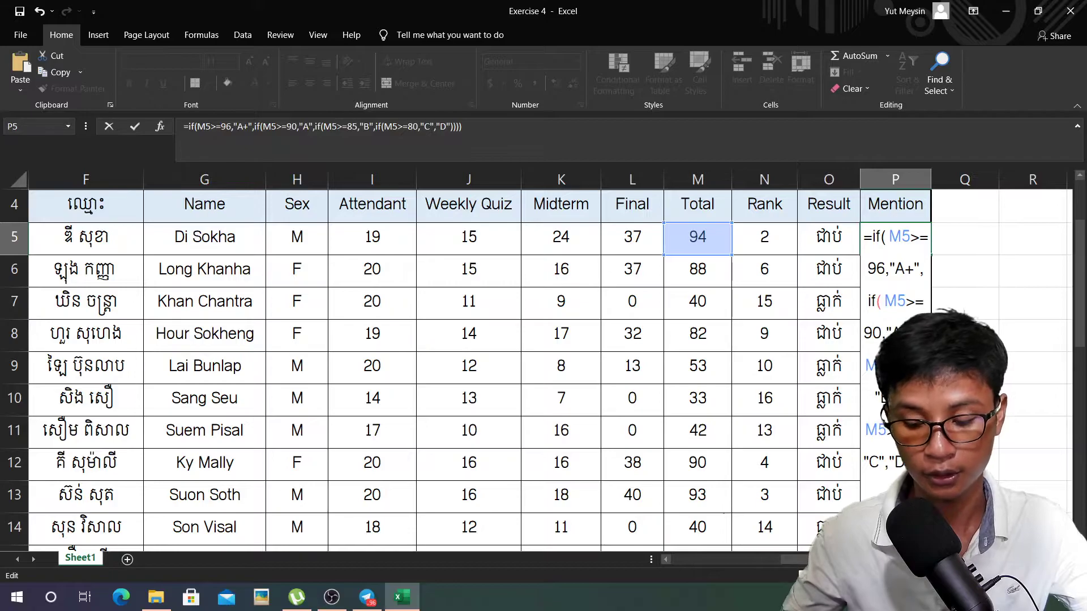
Enter the nested IF formula in P5 and fill it down the Mention column
key("Return")
left_click(897, 250)
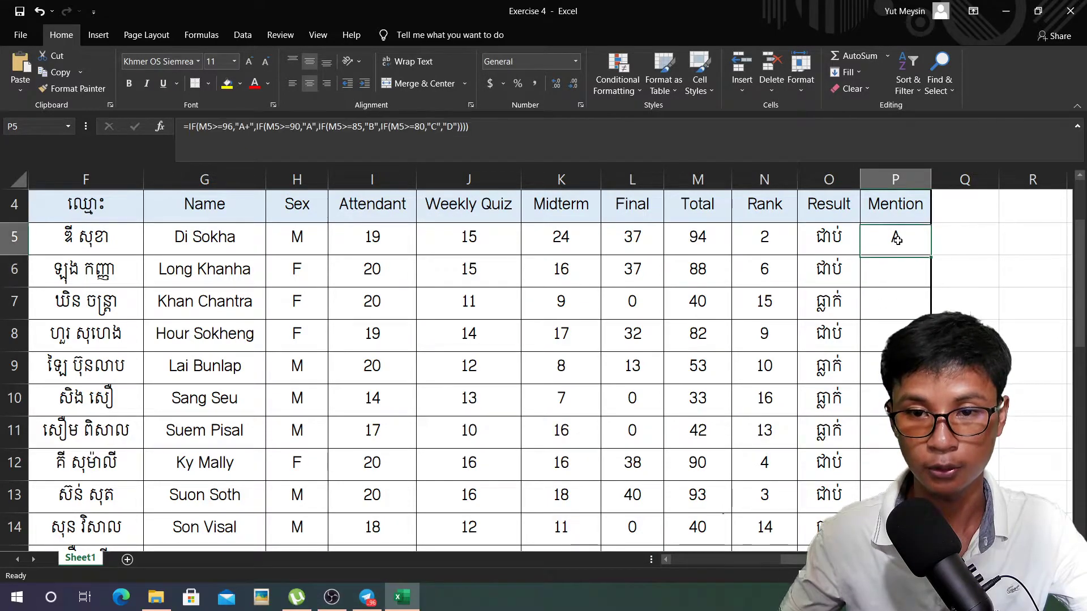
double_click(931, 258)
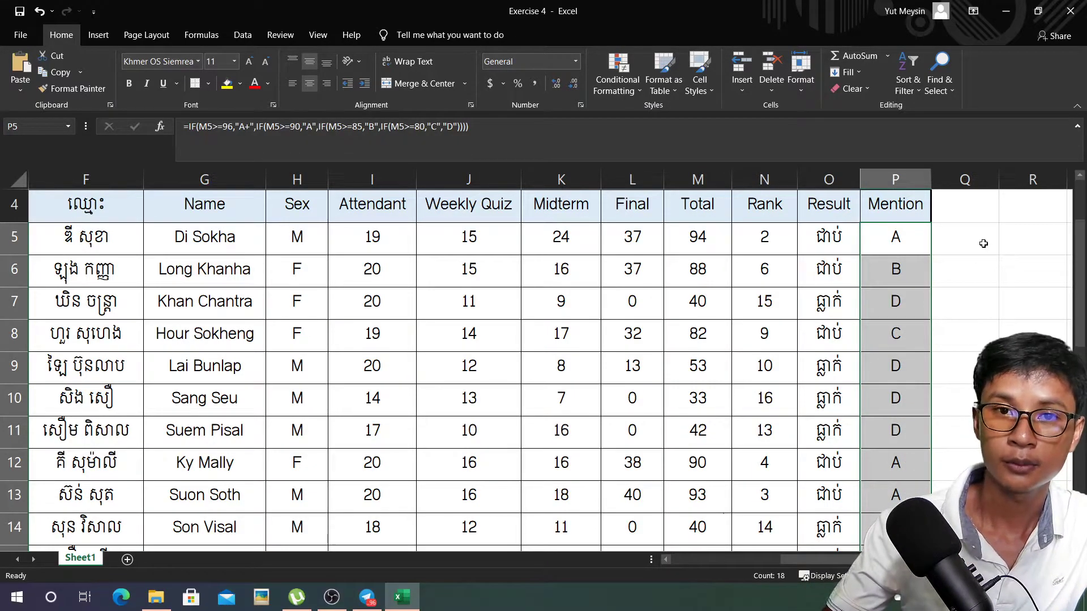
Review the Mention grades in the score table and the Passed, Failed and Droped Out cells below it
left_click(799, 354)
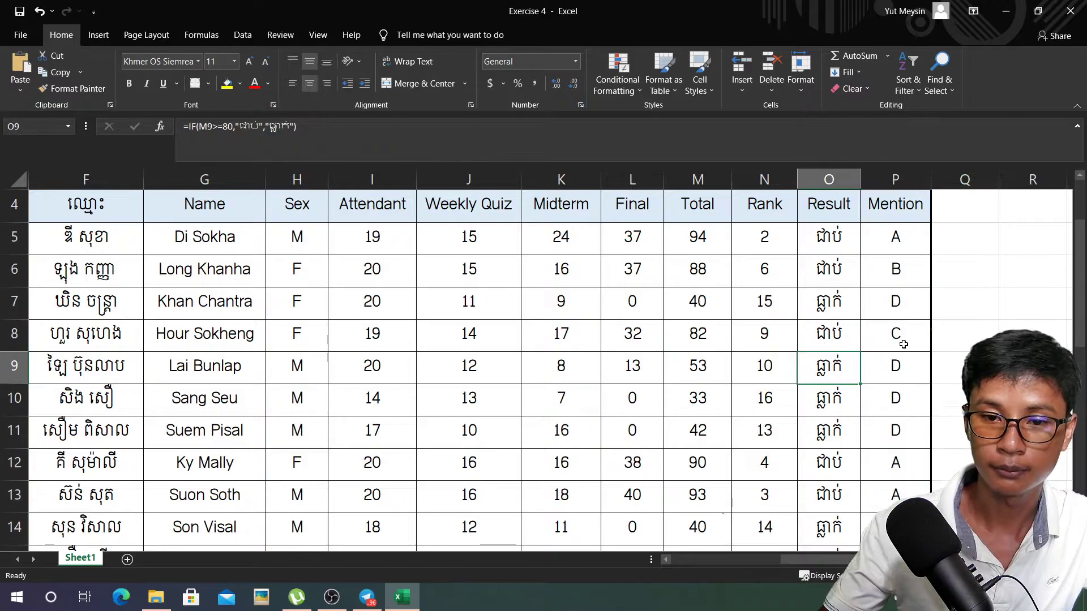
scroll(895, 339, "down", 4)
scroll(965, 353, "up", 3)
scroll(965, 352, "down", 3)
scroll(660, 336, "down", 1)
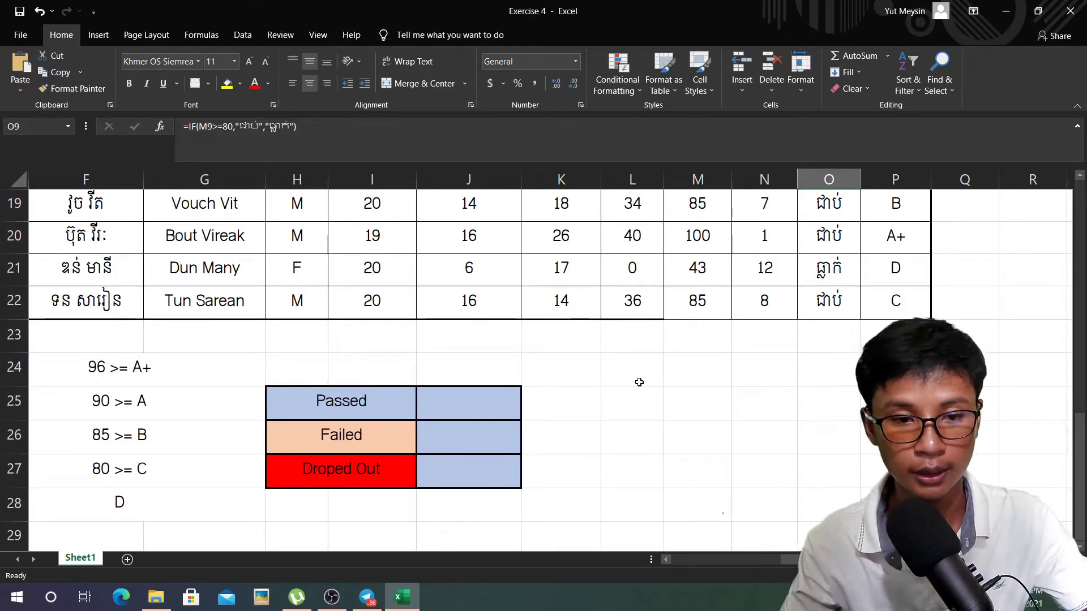
left_click(455, 444)
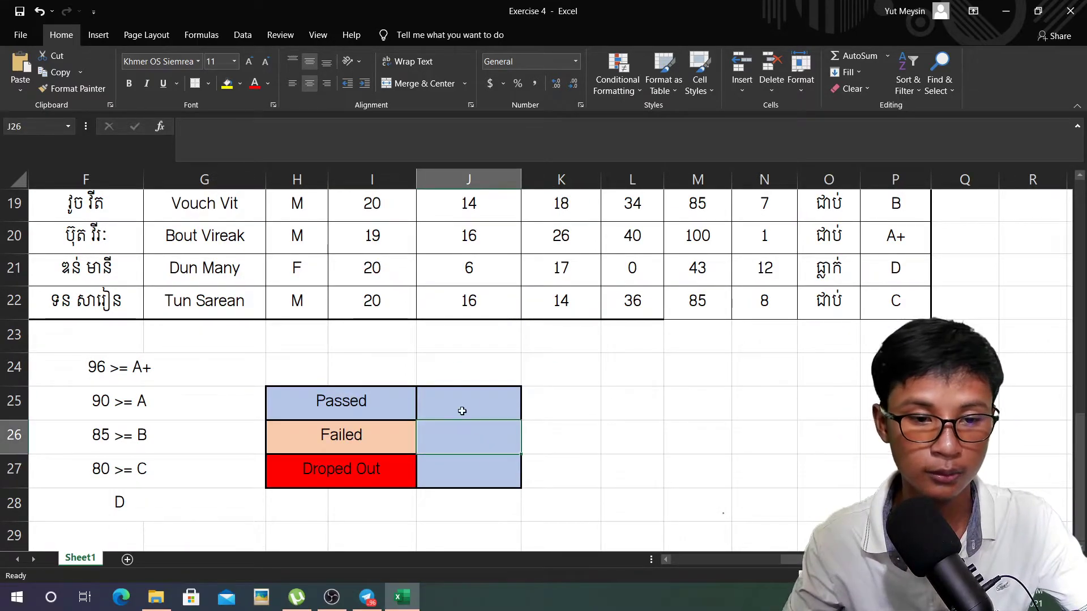
left_click(463, 485)
scroll(648, 434, "up", 6)
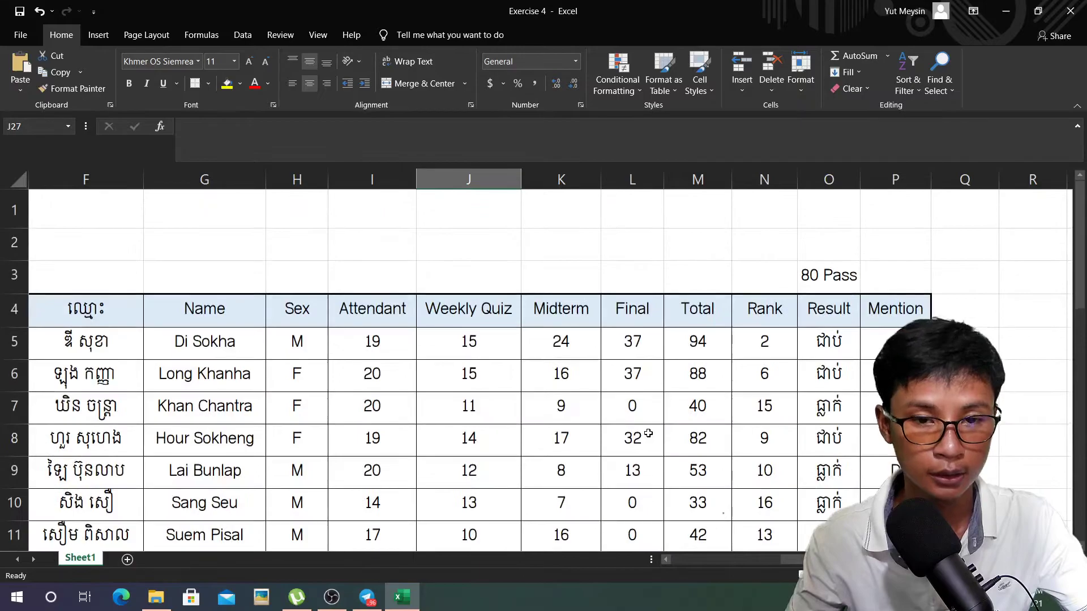
scroll(648, 433, "down", 3)
scroll(648, 434, "down", 4)
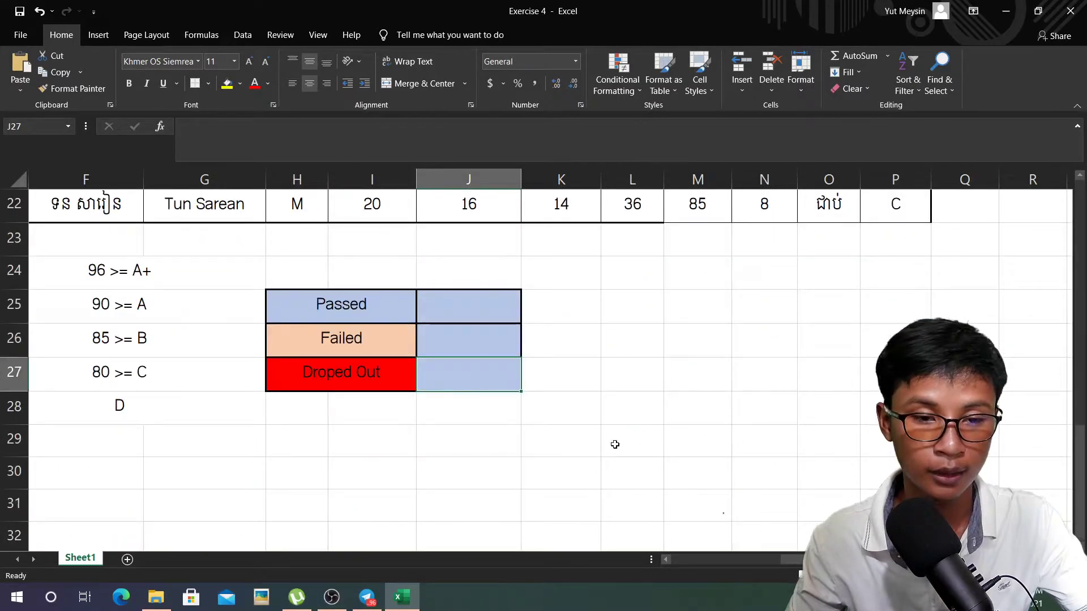
Start a COUNTIF formula in the Passed cell J25 with the Result column range O5:O22
left_click(460, 308)
type("=")
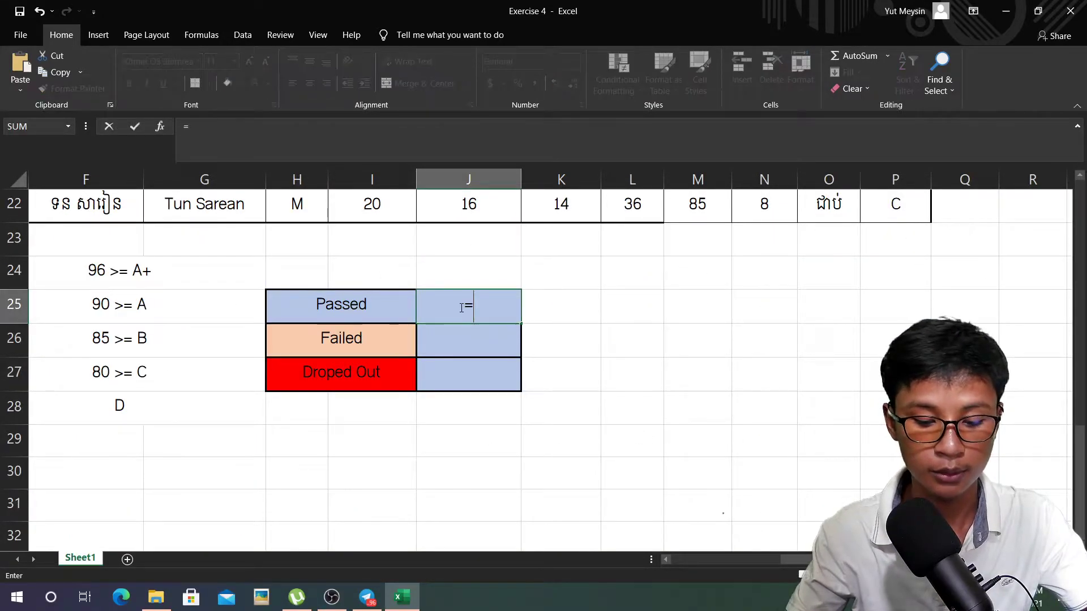
type("countif(")
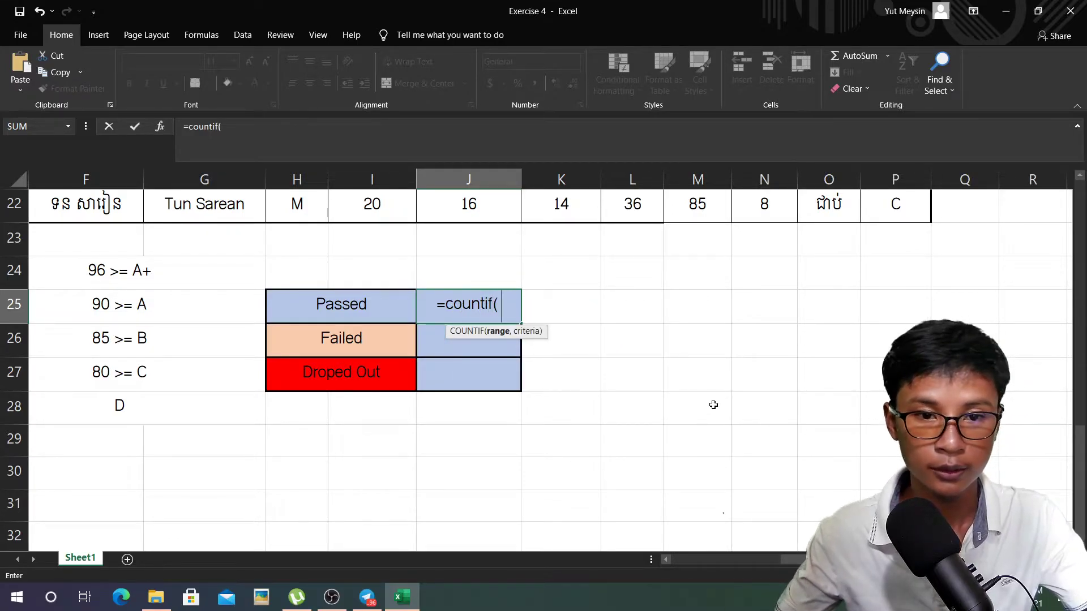
scroll(846, 375, "up", 7)
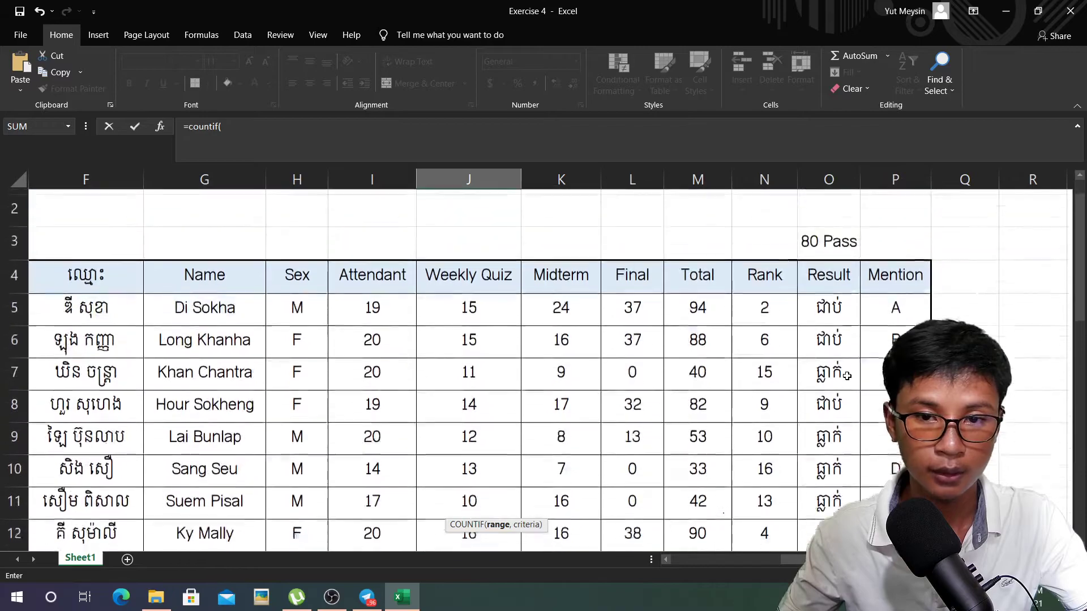
scroll(803, 374, "down", 1)
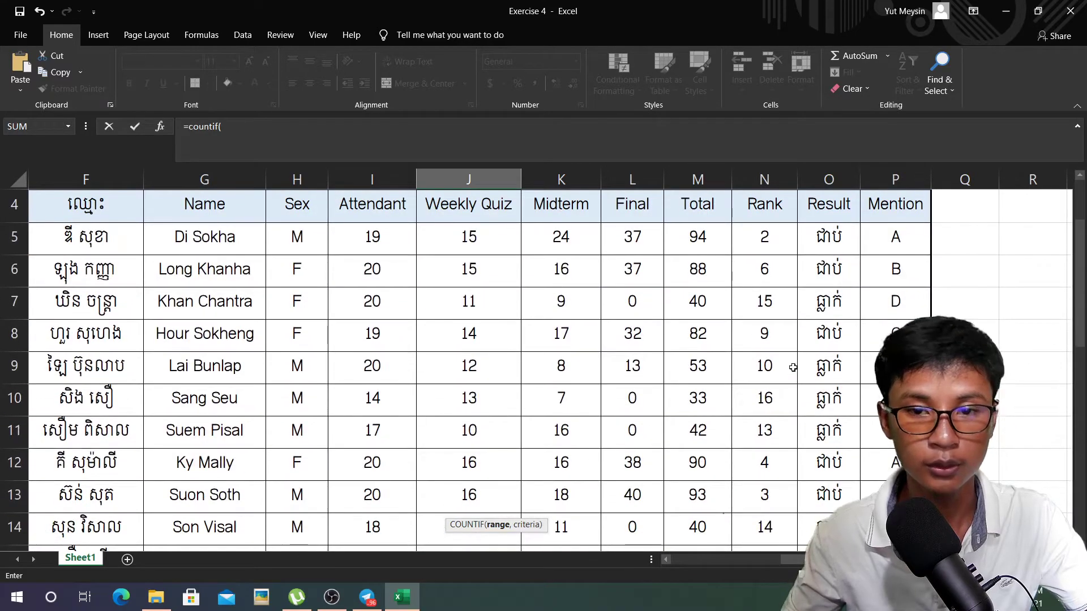
left_click_drag(828, 237, 833, 499)
scroll(432, 356, "down", 2)
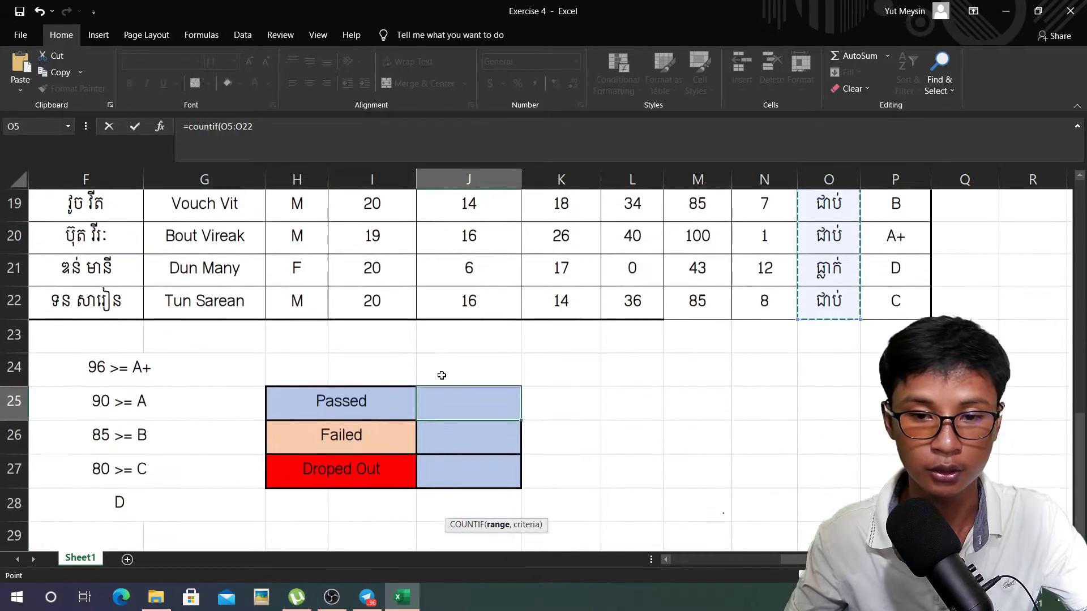
Complete the J25 COUNTIF formula with the criterion "ជាប់" and enter it
type(",")
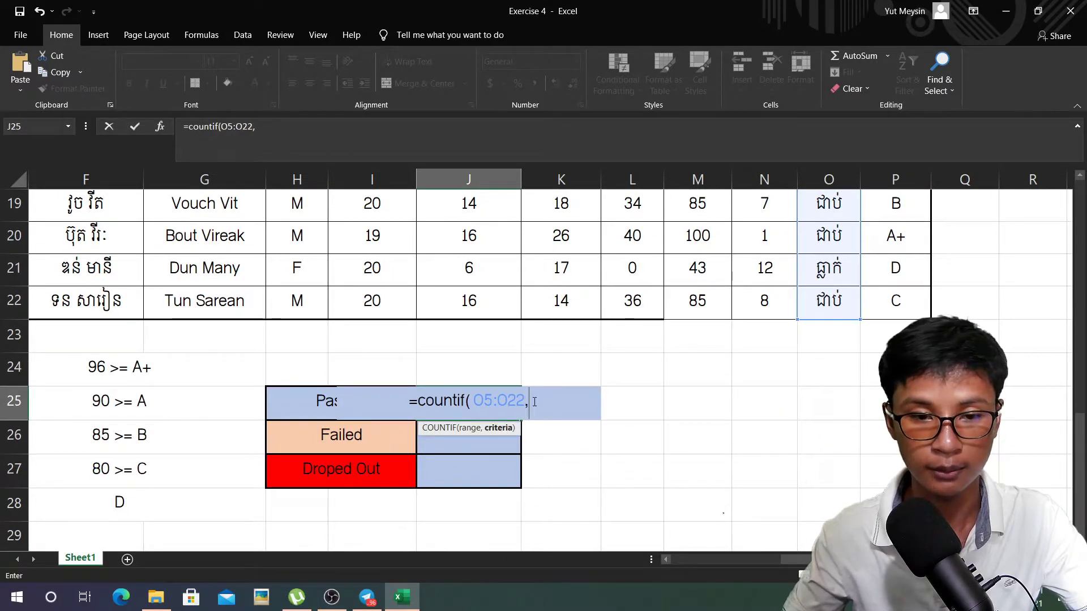
type("\"ជាប់\")")
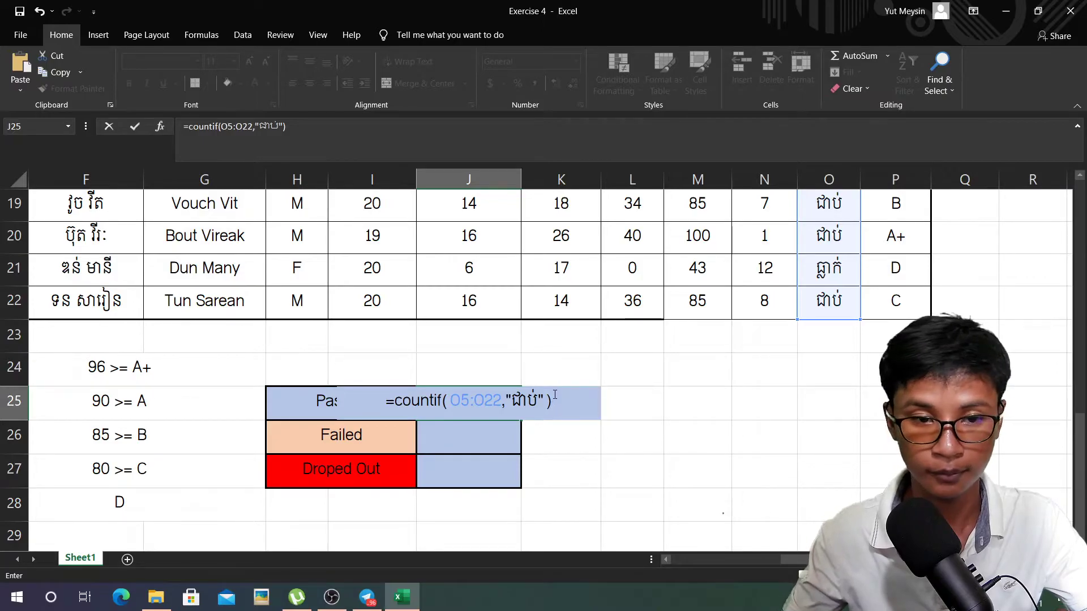
key("ctrl+Return")
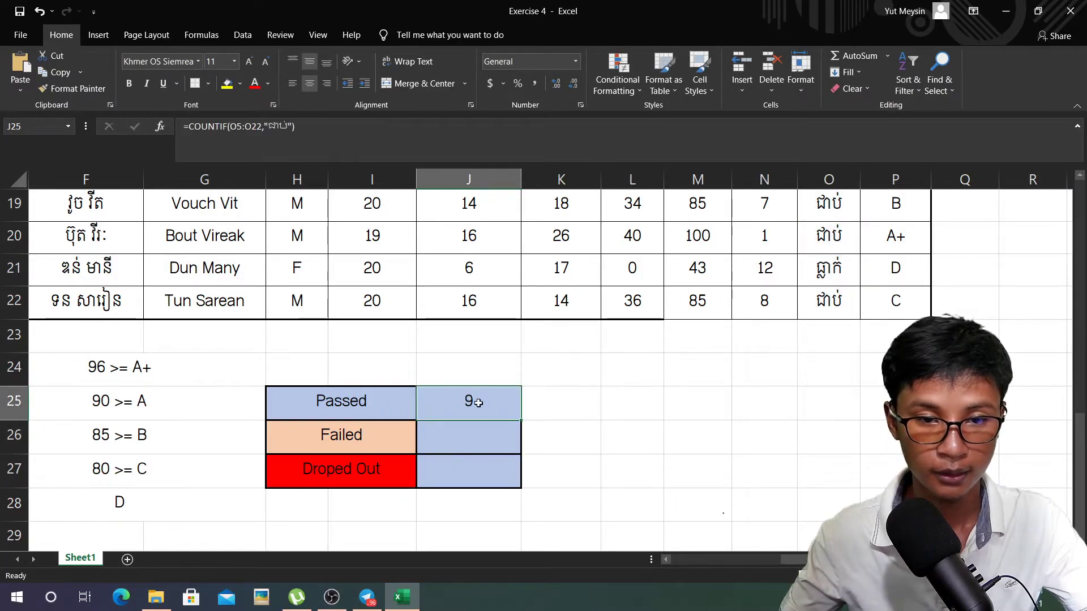
double_click(478, 403)
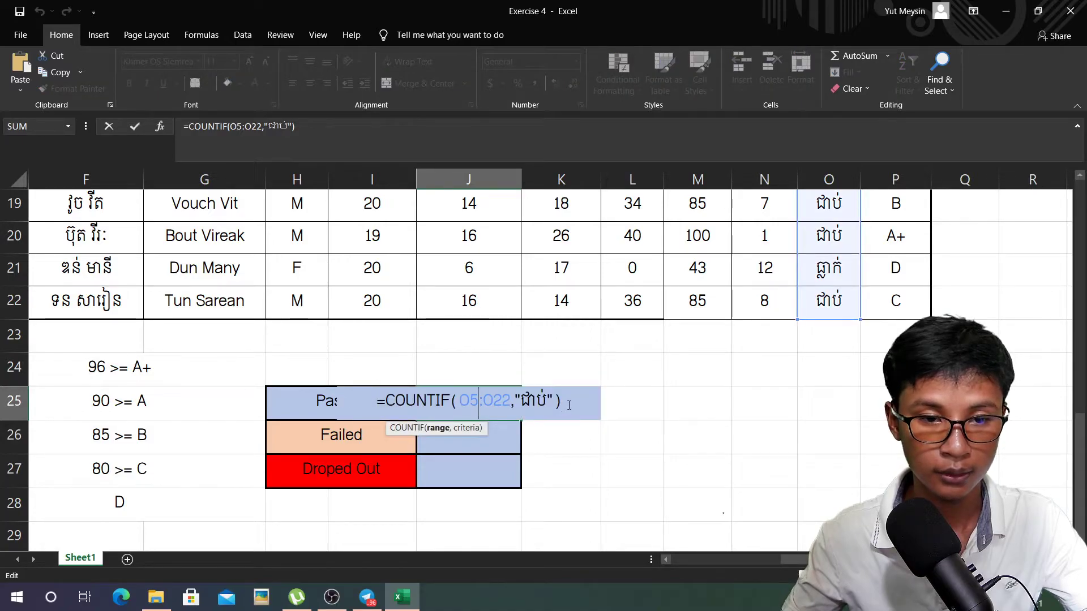
key("Return")
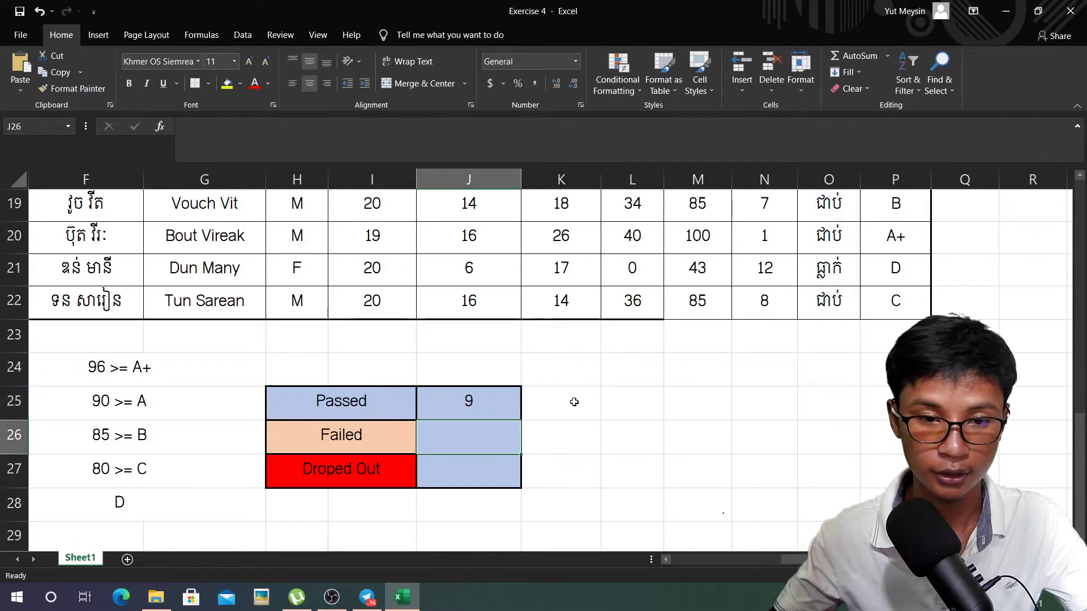
Copy the COUNTIF formula from the Passed cell J25 into the Failed cell J26
left_click(484, 412)
key("ctrl+c")
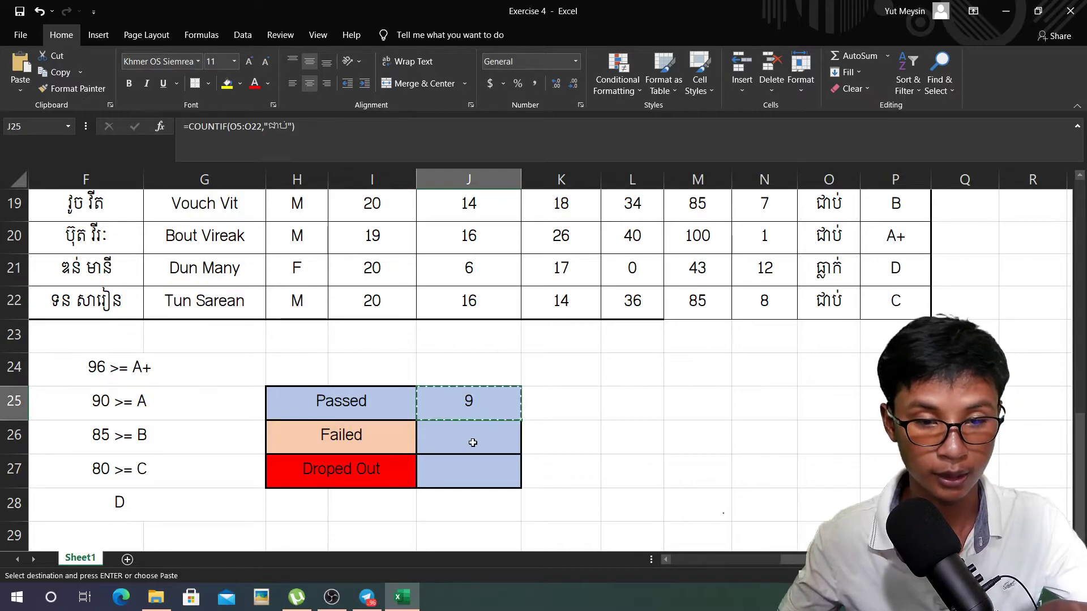
left_click(477, 440)
key("ctrl+v")
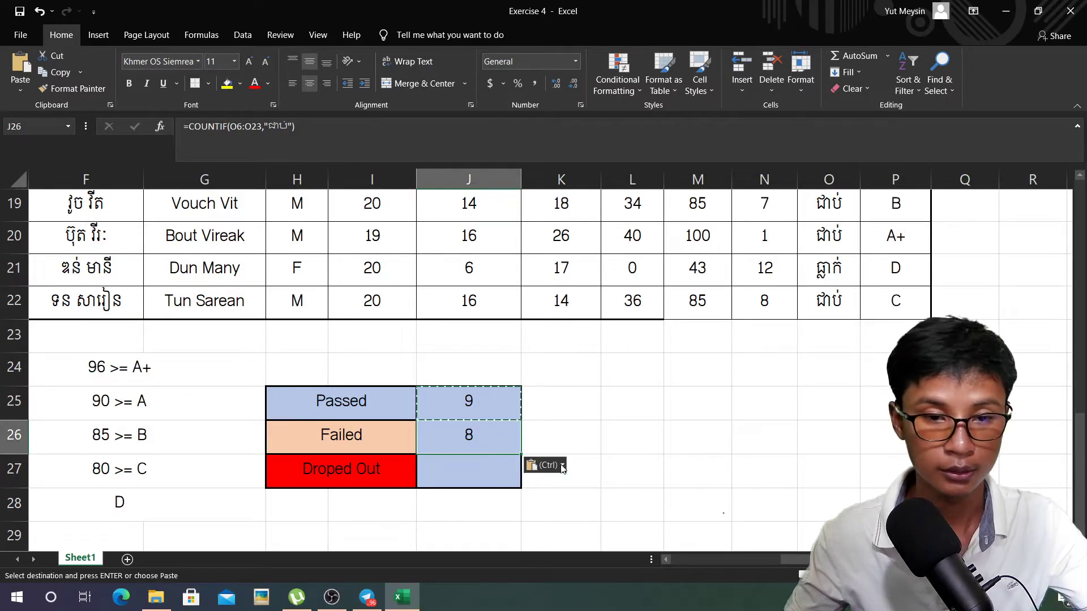
Change the Failed formula in J26 to count O5:O22 with the criterion "ធ្លាក់"
double_click(485, 433)
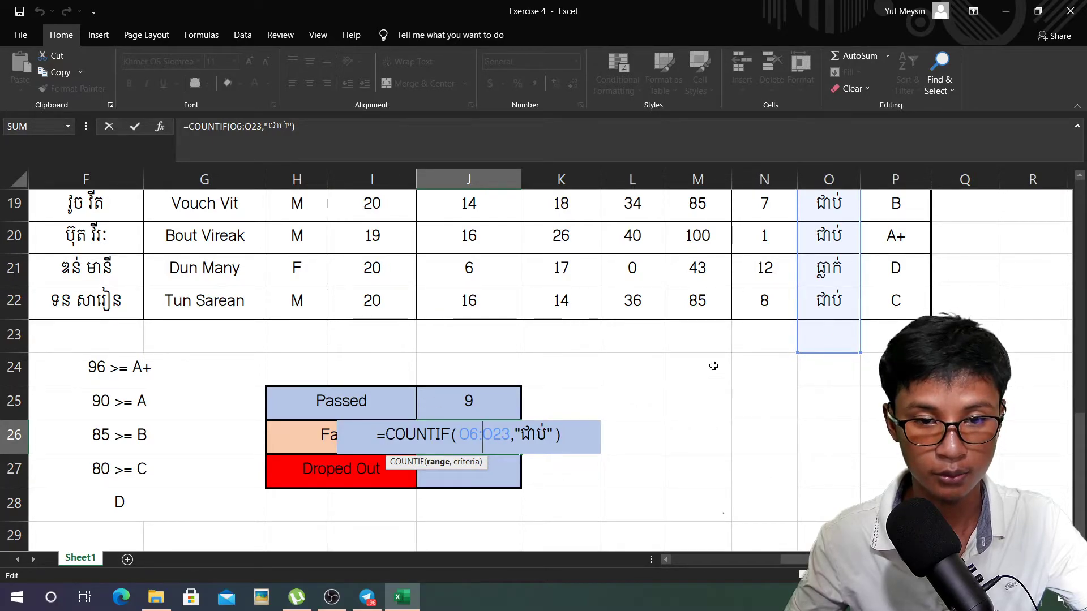
left_click_drag(859, 352, 860, 317)
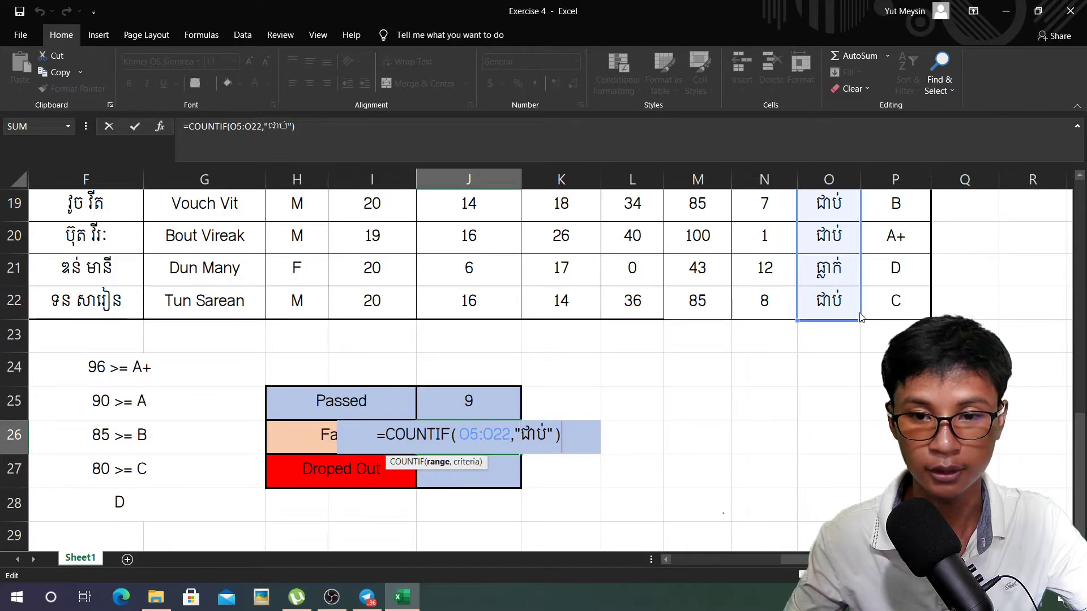
left_click_drag(547, 435, 520, 434)
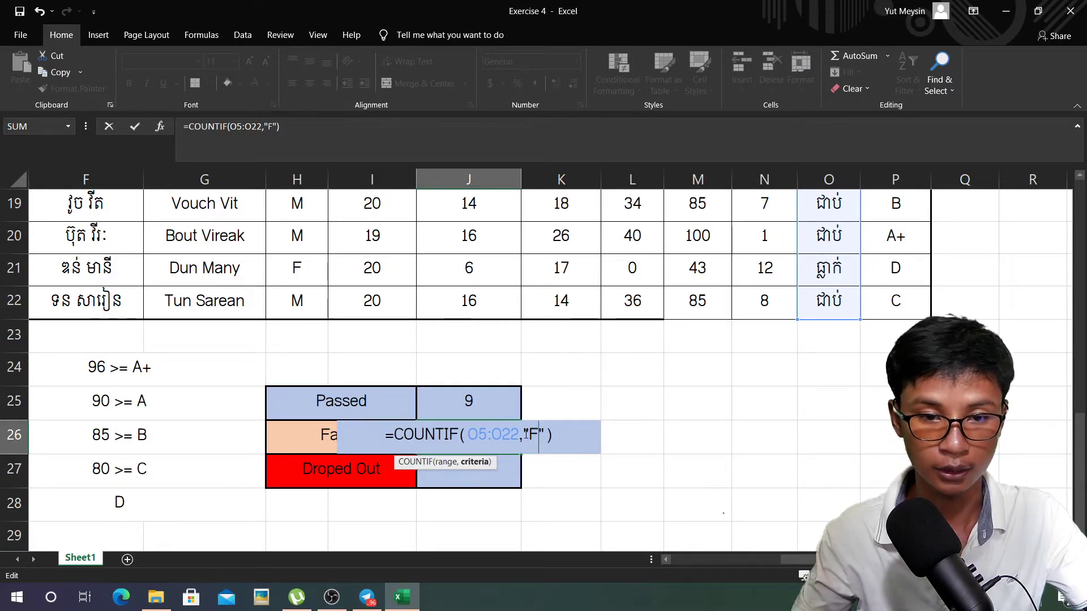
type("ធ")
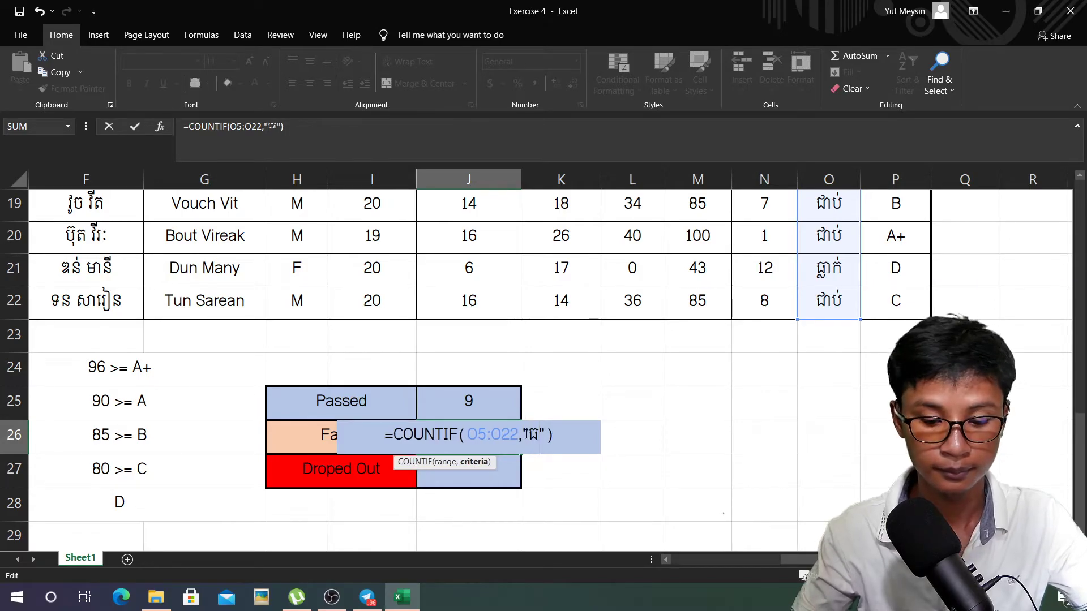
type("្លាក់")
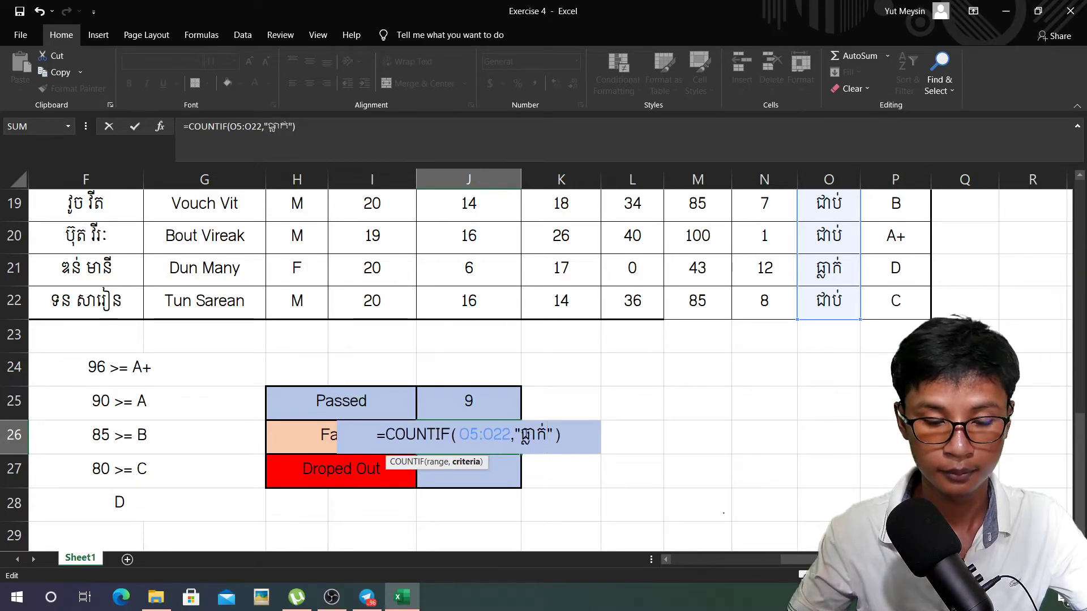
key("Return")
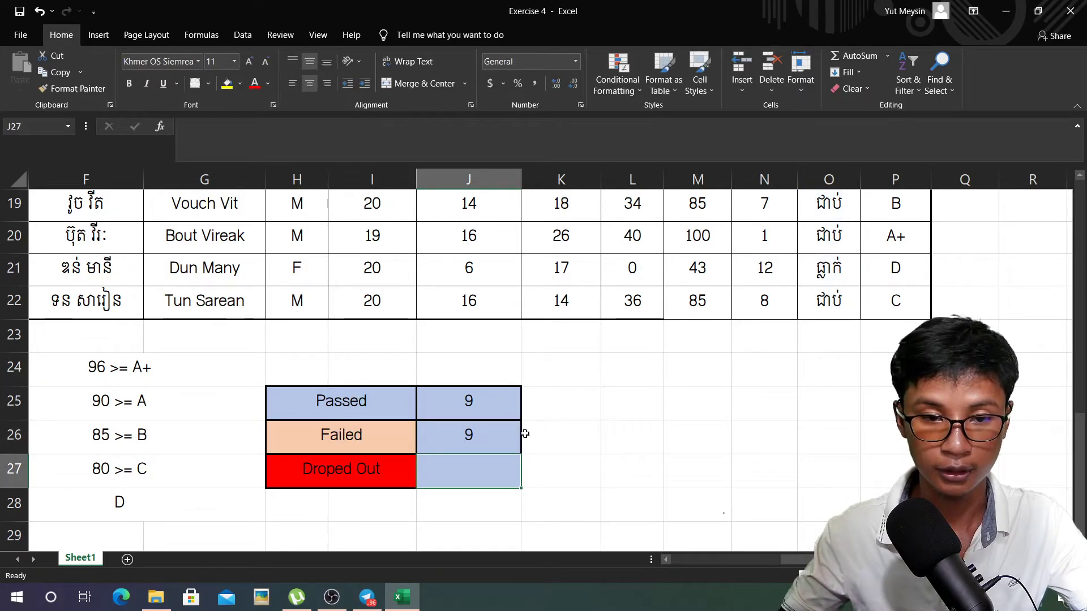
Copy the COUNTIF formula from the Failed cell J26 into the Droped Out cell J27
left_click(469, 436)
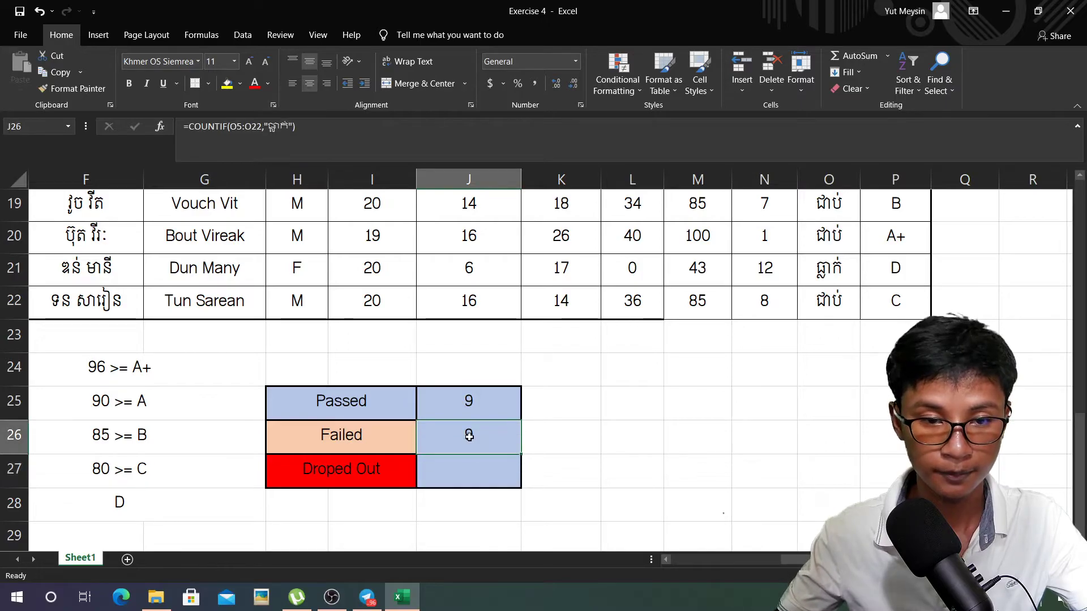
left_click(493, 483)
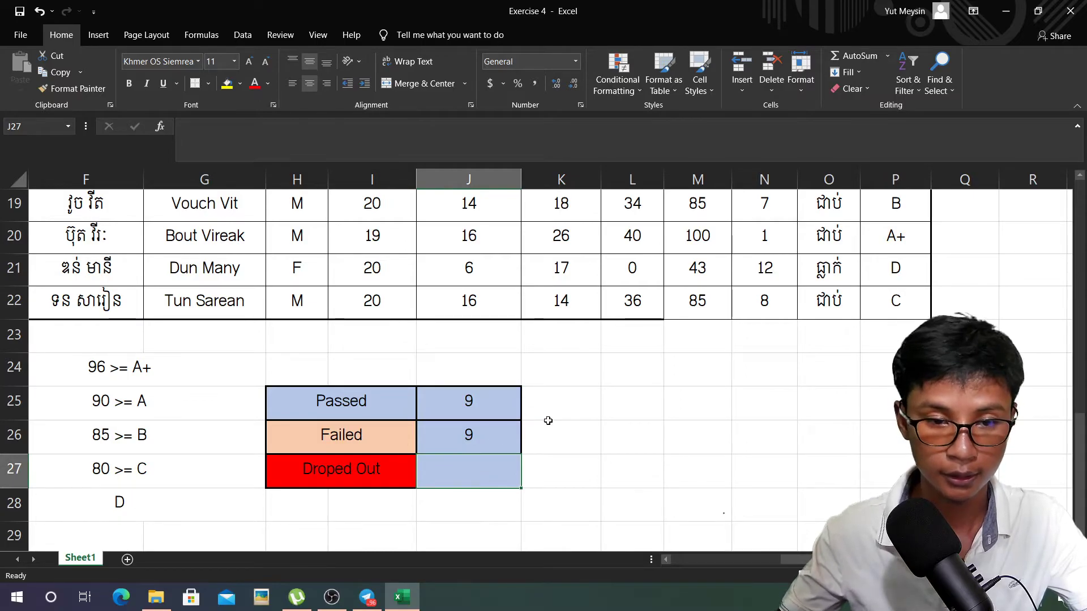
left_click(514, 431)
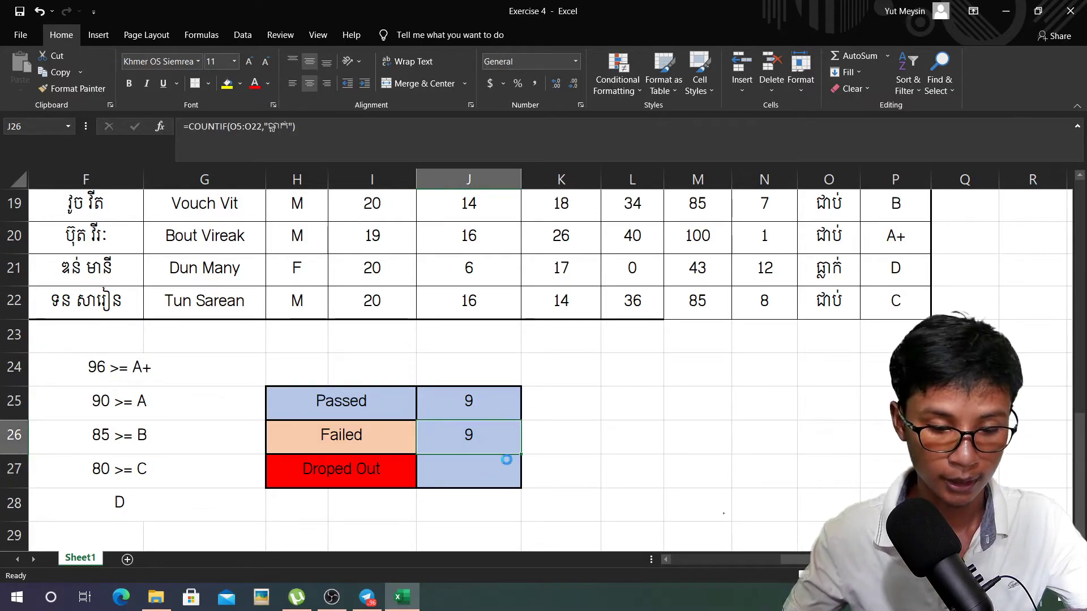
key("ctrl+c")
left_click(482, 481)
key("ctrl+v")
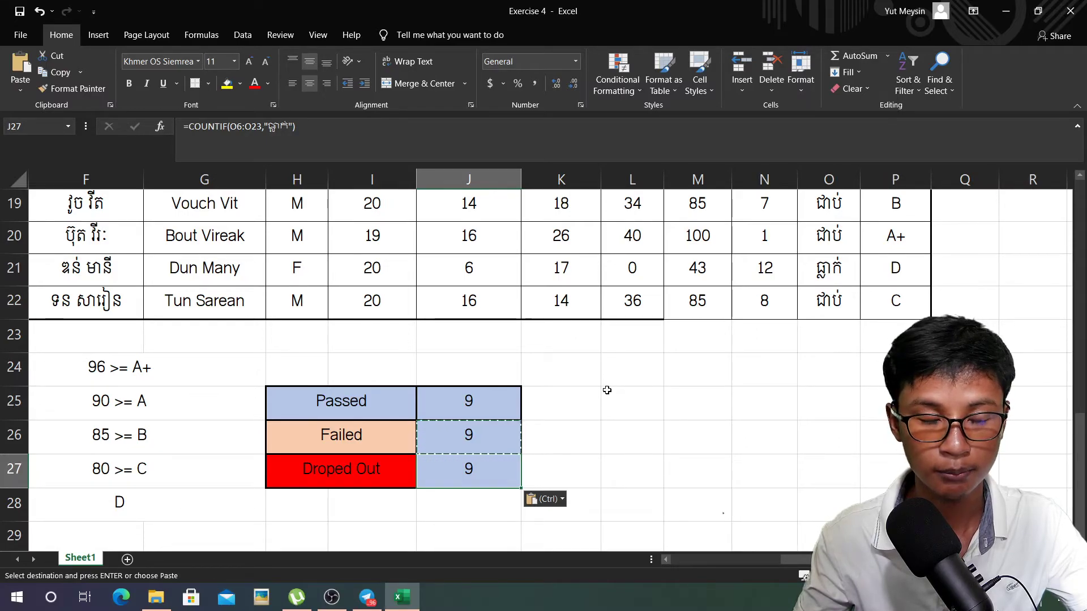
Change the Droped Out formula in J27 to count the Final scores L5:L22 with the criterion "០"
double_click(506, 472)
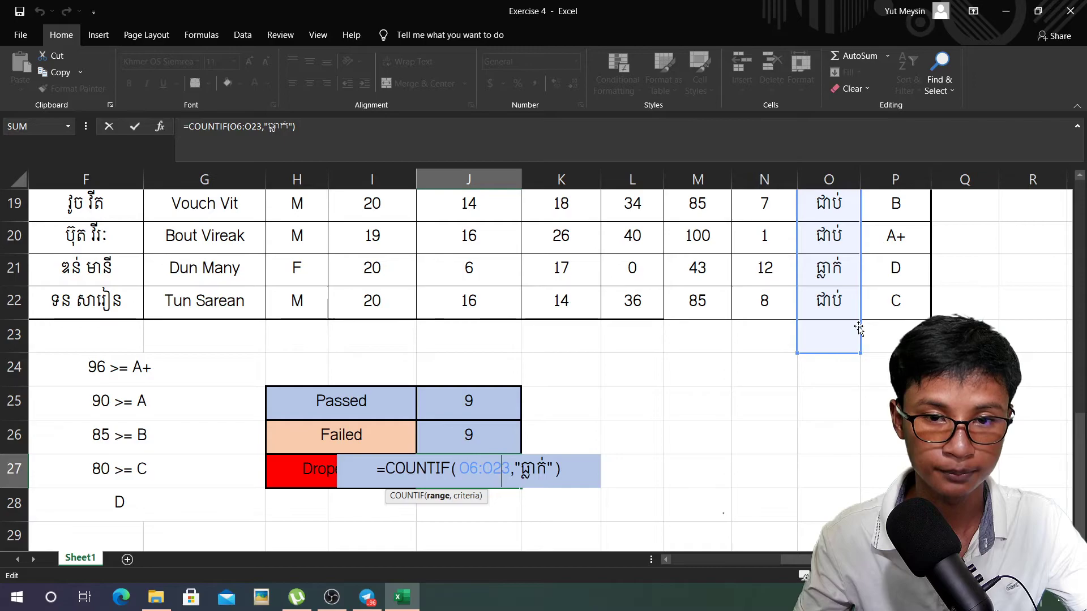
left_click_drag(859, 329, 652, 293)
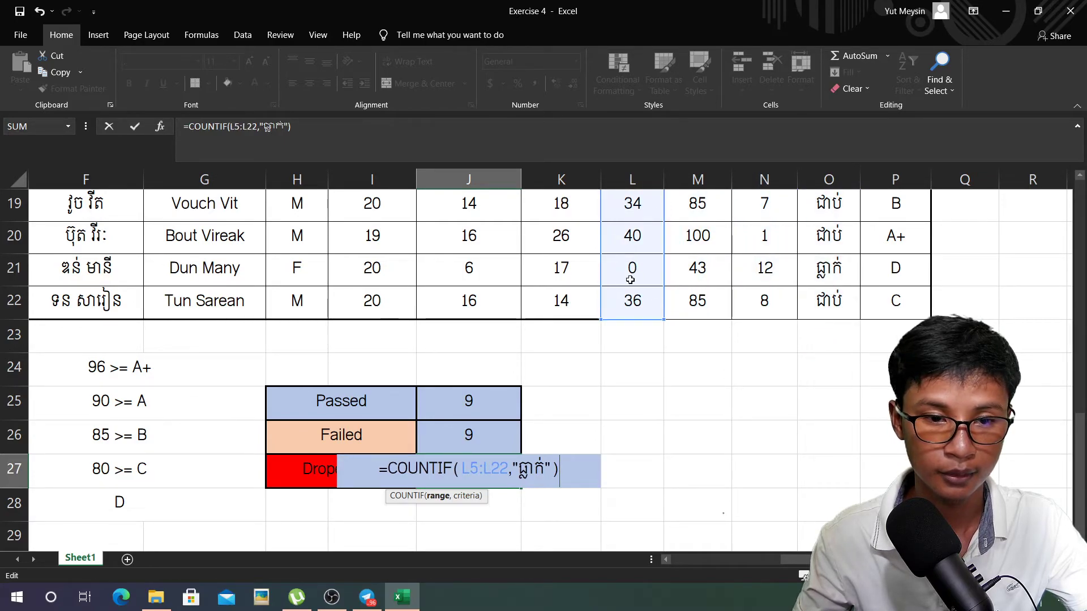
left_click_drag(546, 474, 518, 468)
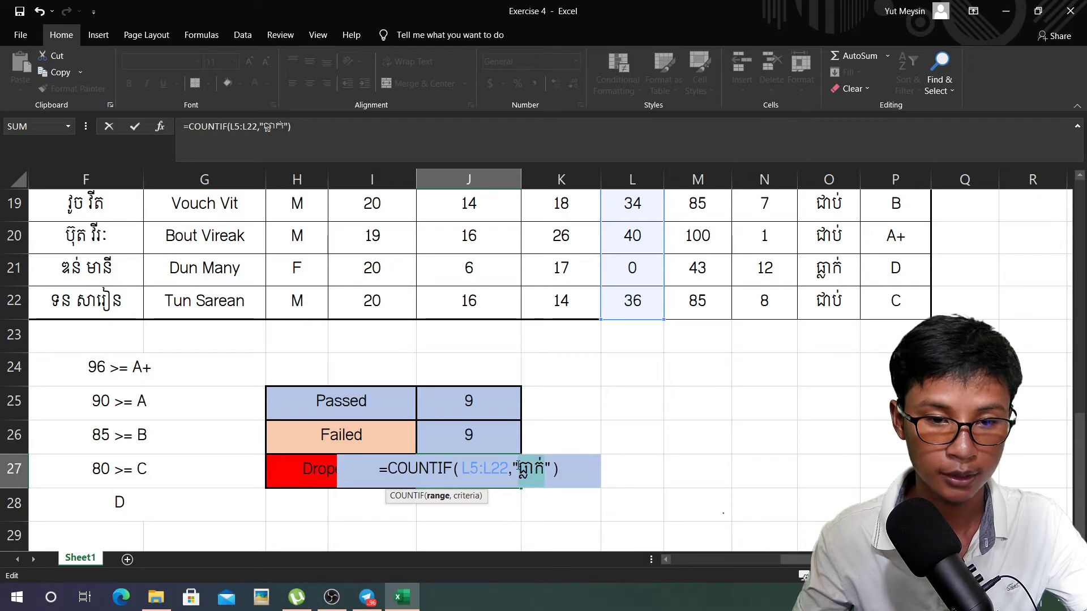
key("BackSpace")
type("០")
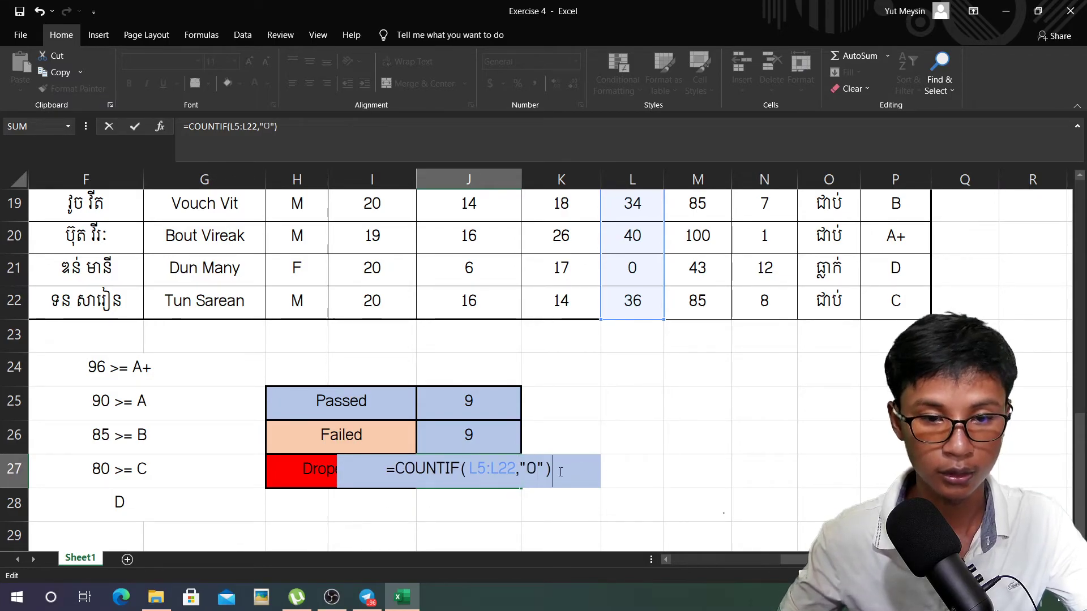
key("Return")
key("Up")
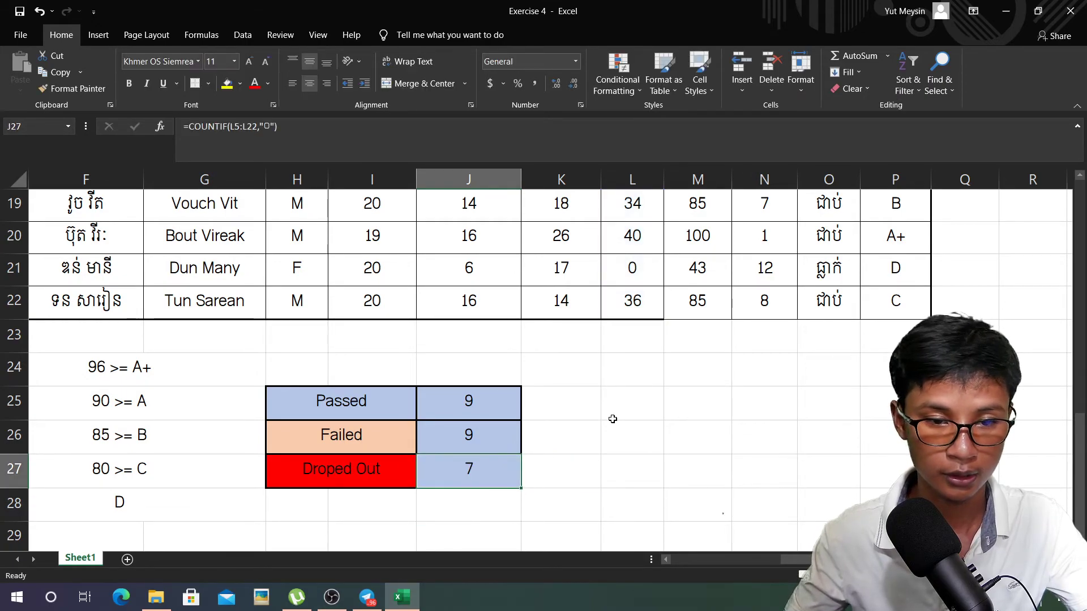
Check the zero scores one by one in the Final column against the Droped Out count
scroll(596, 425, "up", 6)
scroll(614, 418, "down", 1)
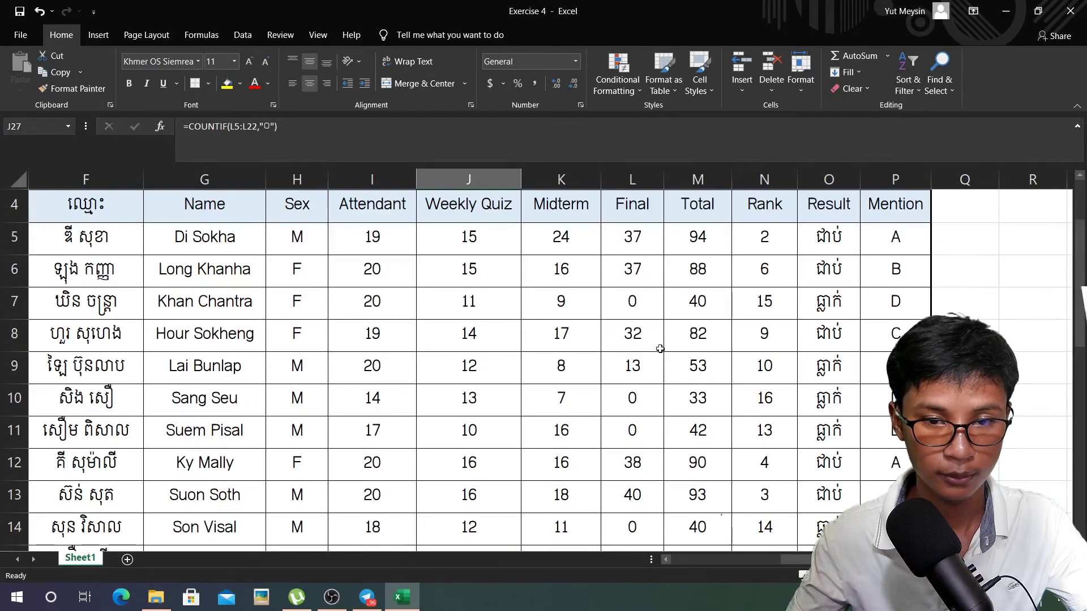
left_click(647, 299)
left_click(635, 400)
left_click(639, 429)
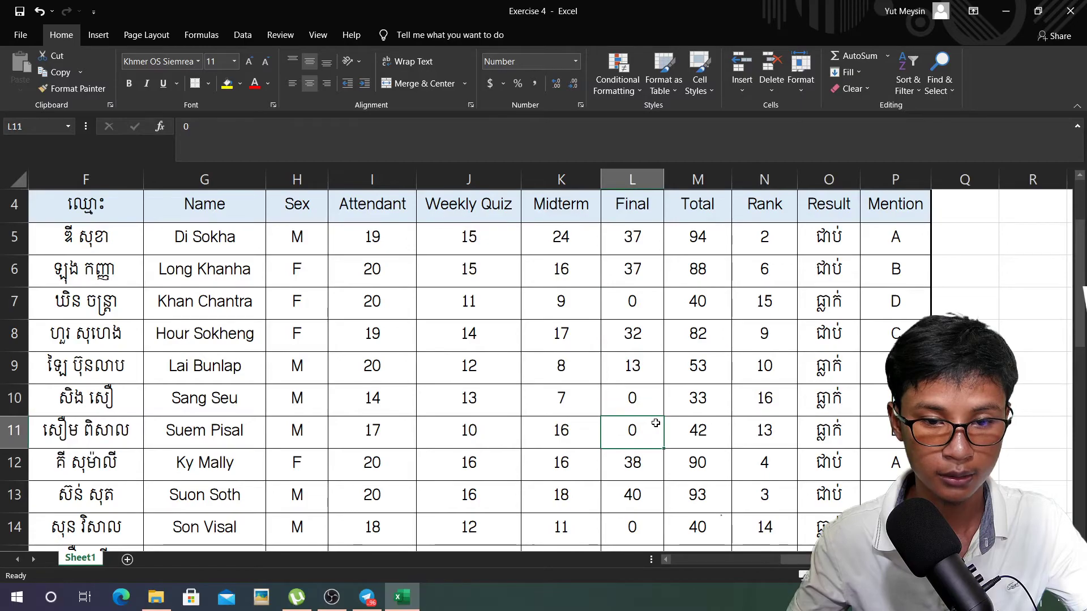
scroll(641, 429, "down", 2)
left_click(644, 399)
left_click(640, 429)
scroll(656, 428, "down", 2)
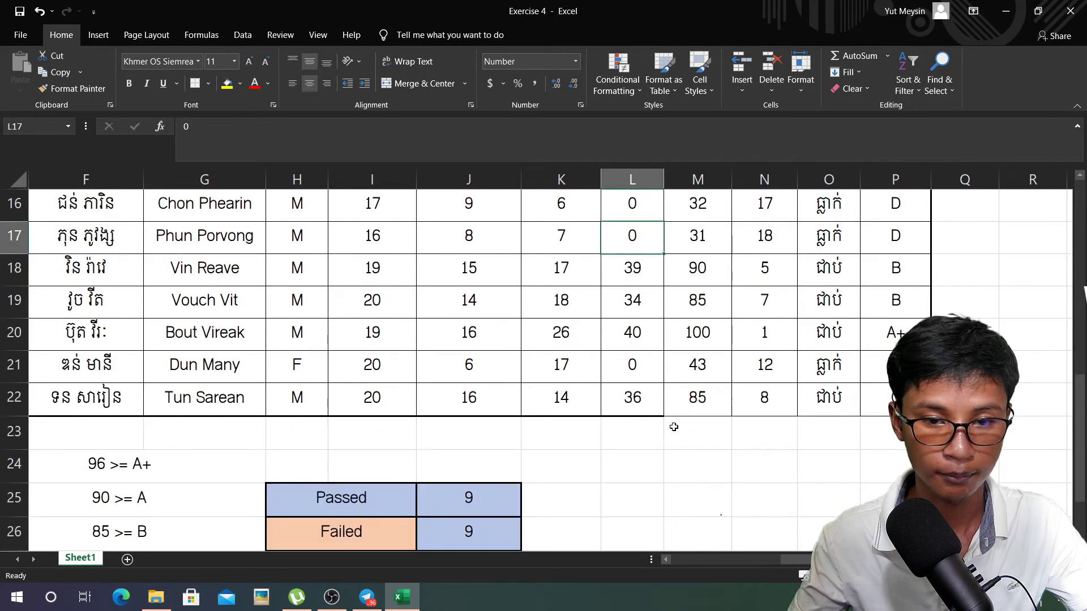
left_click(647, 360)
scroll(713, 405, "up", 3)
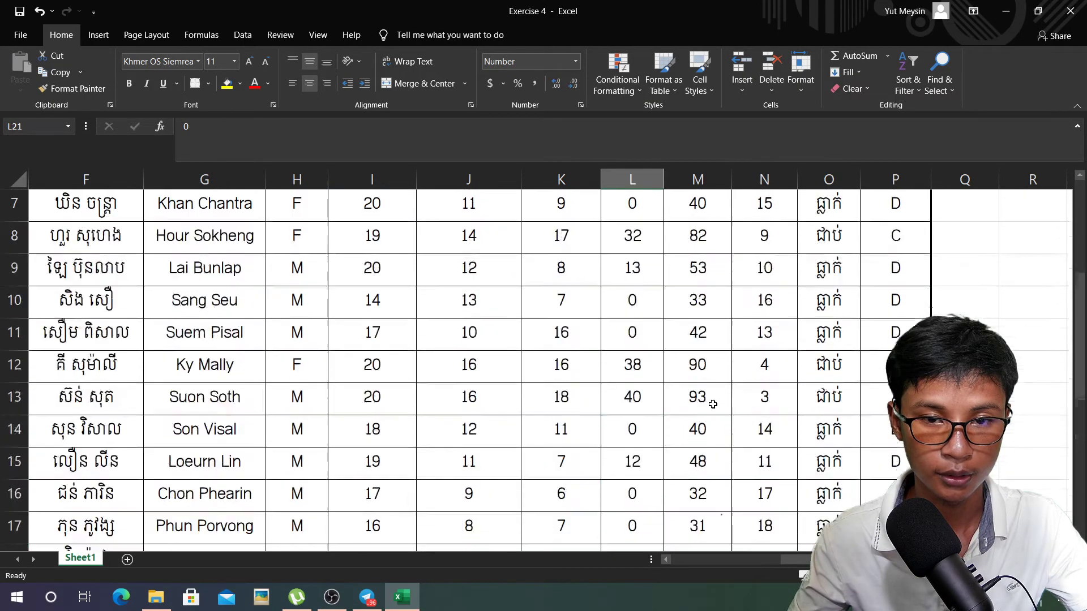
scroll(715, 400, "up", 2)
scroll(653, 290, "down", 2)
left_click(651, 219)
left_click(639, 293)
left_click(635, 329)
left_click(631, 429)
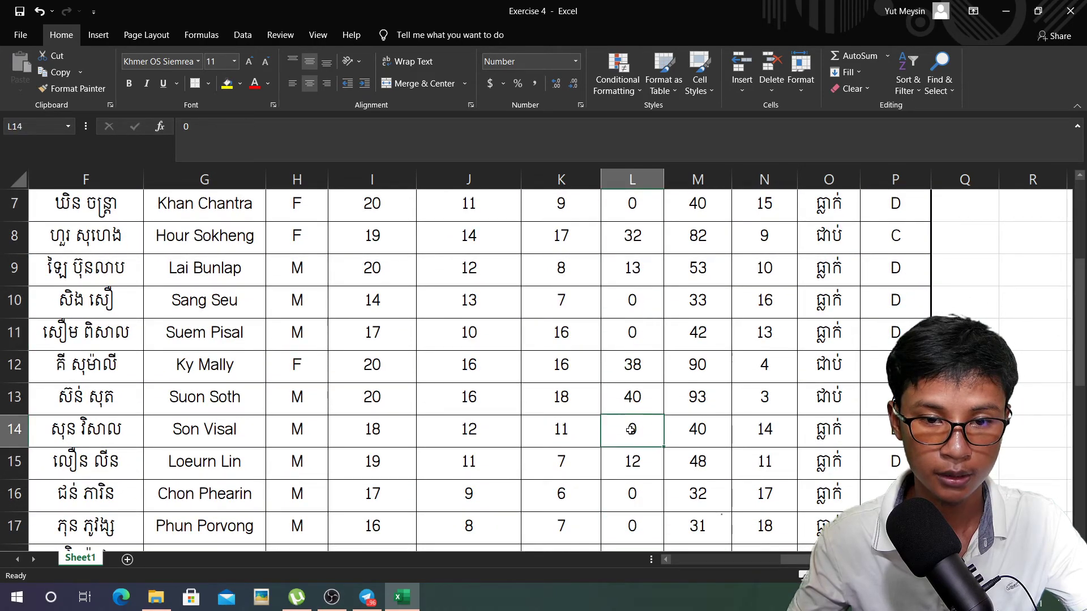
left_click(638, 493)
left_click(632, 526)
scroll(707, 498, "down", 1)
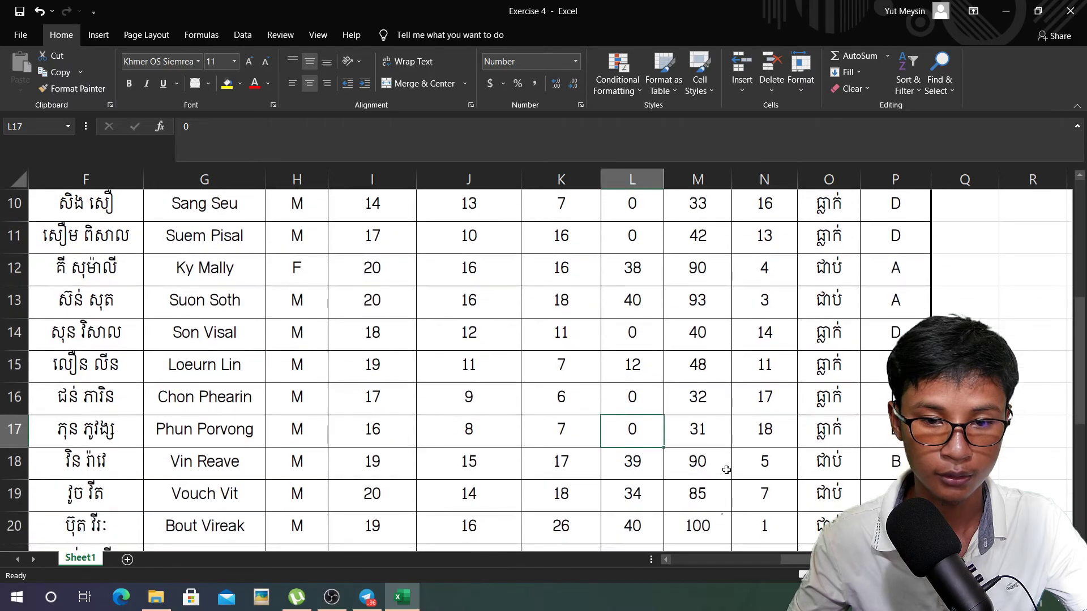
scroll(726, 469, "down", 1)
left_click(663, 464)
scroll(682, 442, "down", 2)
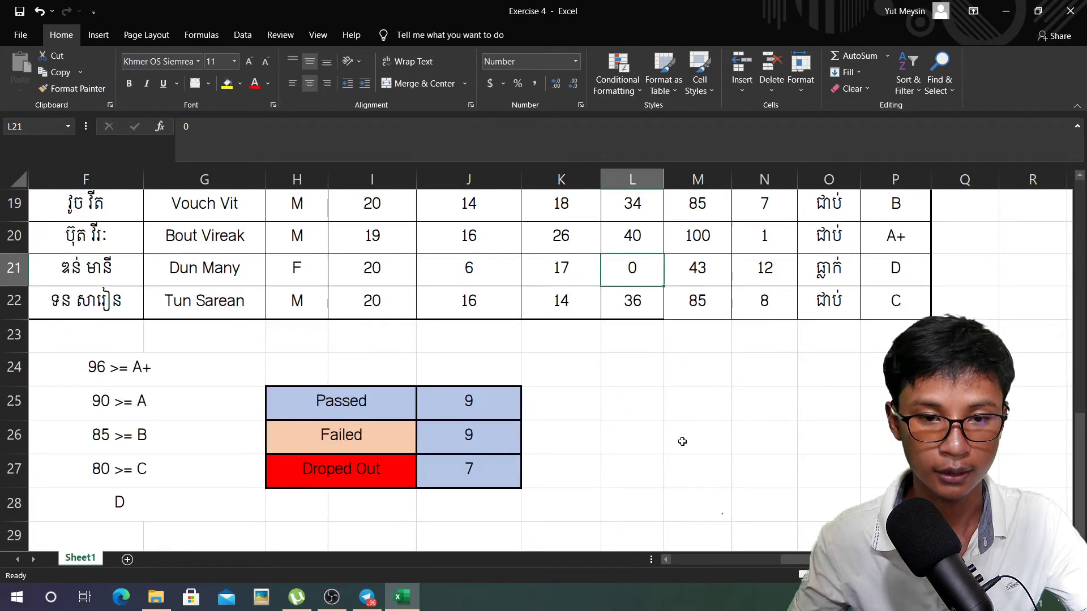
Select the Passed, Failed and Droped Out summary in H25:J27 and review it beneath the score table
left_click_drag(468, 401, 309, 470)
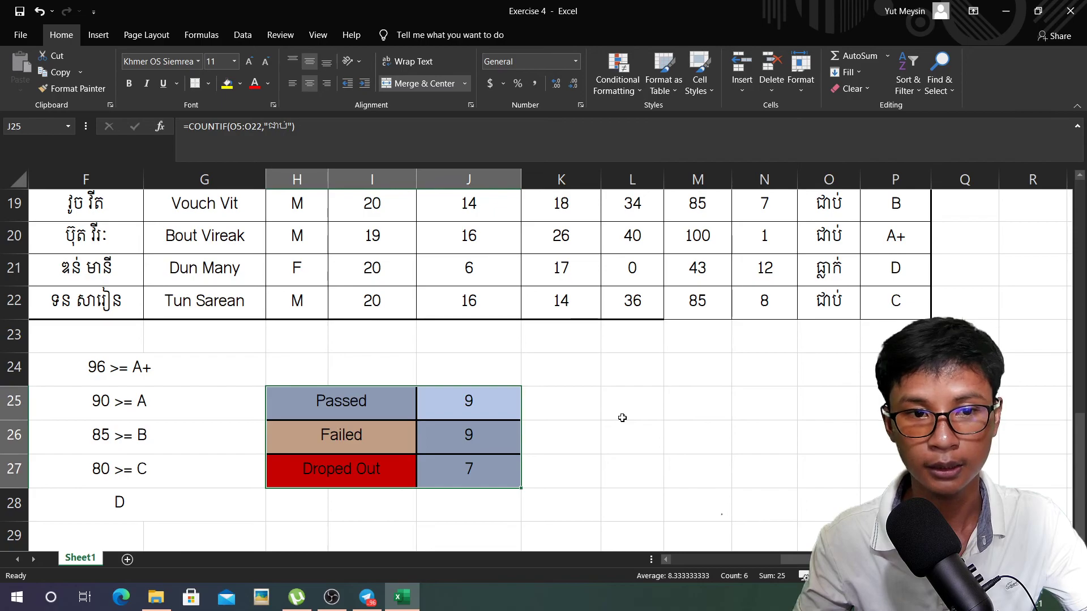
scroll(795, 560, "left", 3)
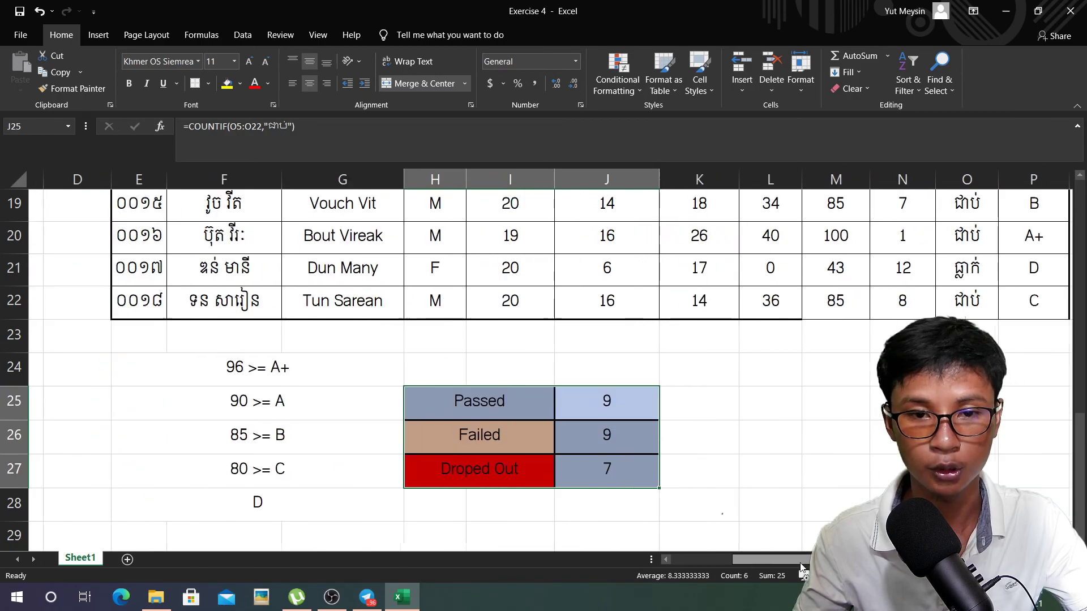
scroll(792, 565, "right", 1)
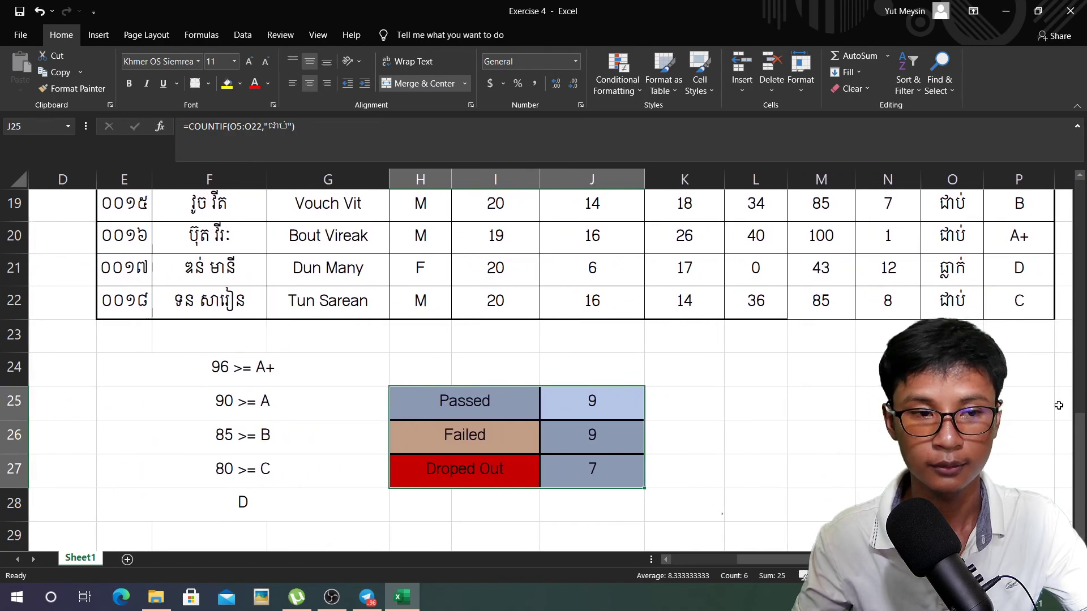